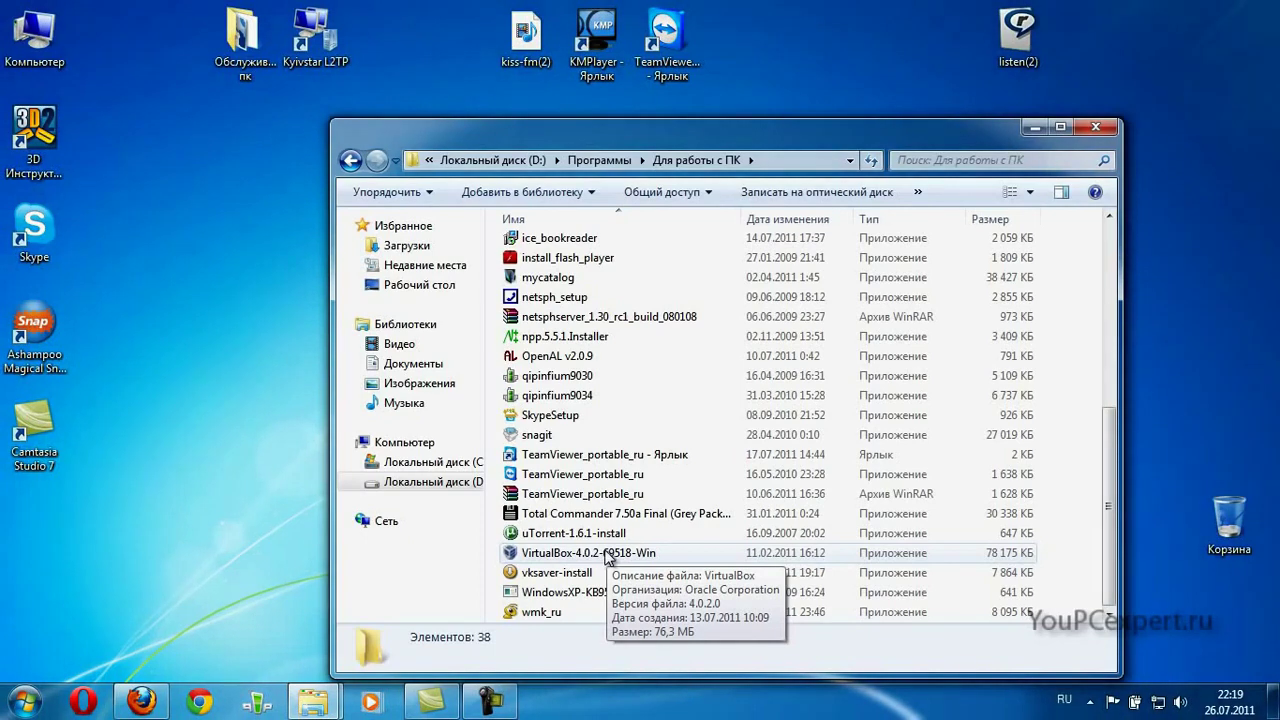
- Launch the VirtualBox-4.0.2-69518-Win installer from the Для работы с ПК folder
click(606, 557)
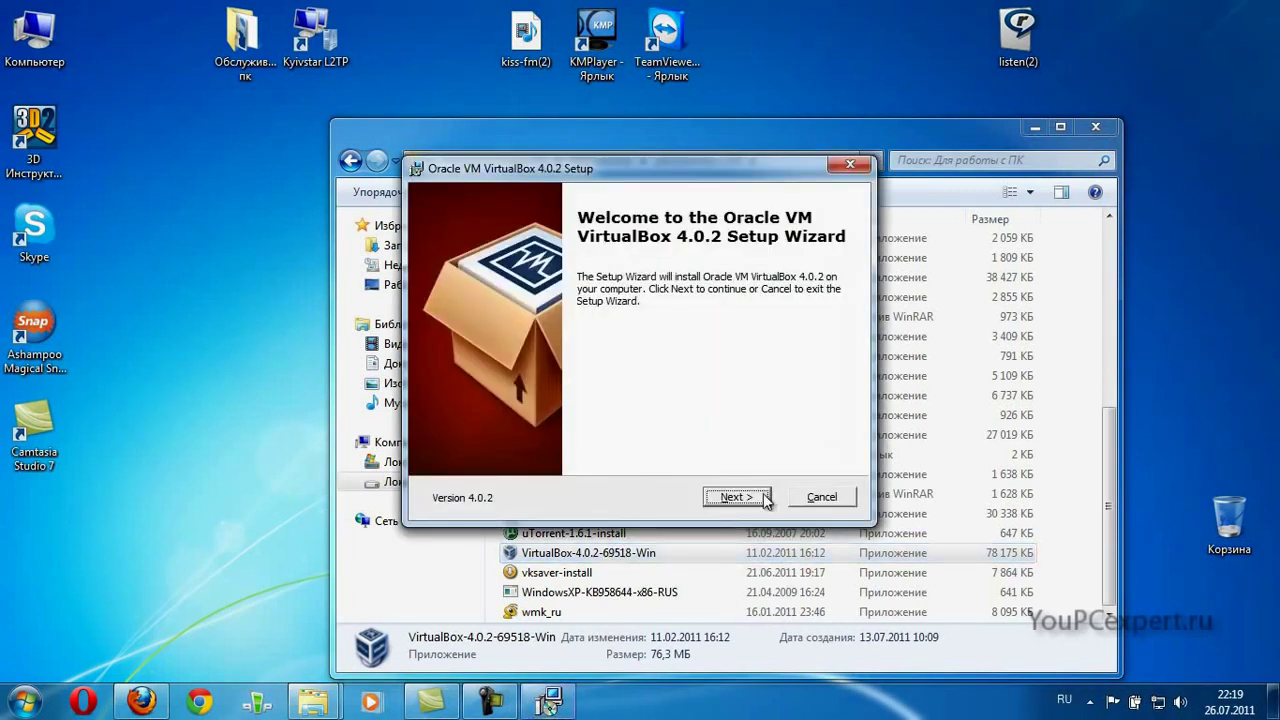
- Install VirtualBox with default features and no Quick Launch shortcut, accepting the network warning
click(766, 499)
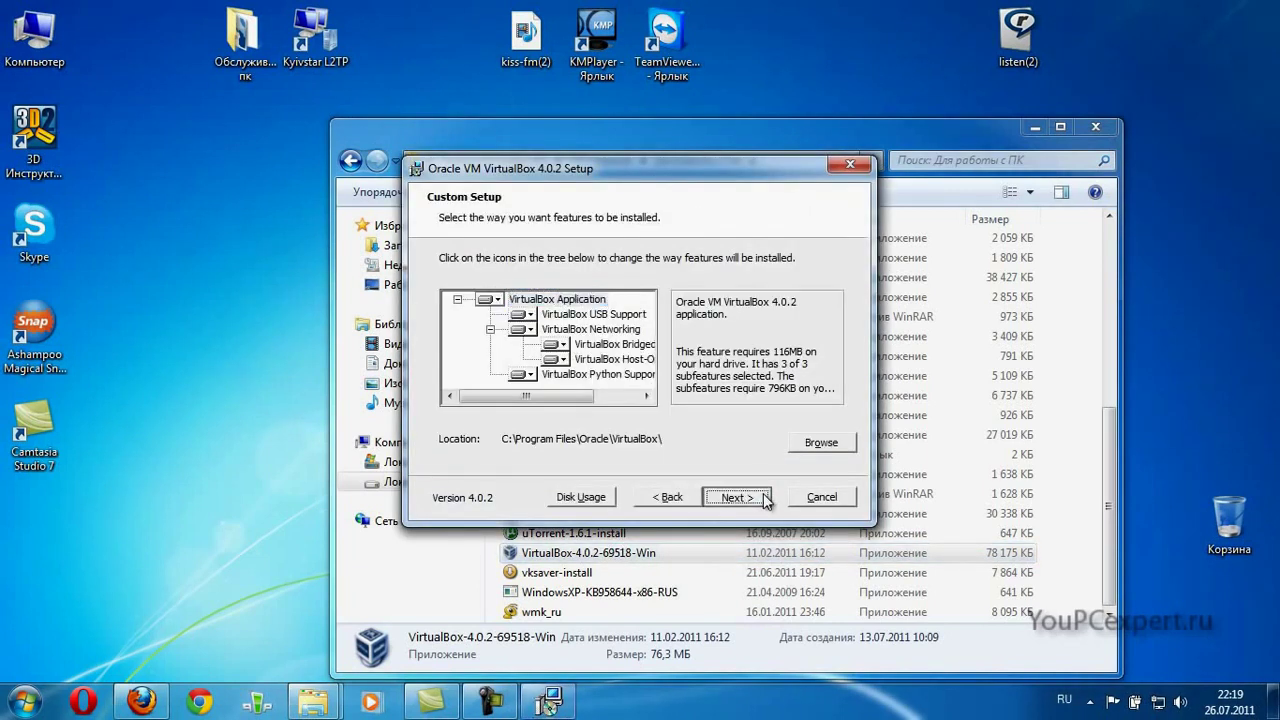
click(760, 497)
click(612, 337)
click(735, 504)
click(735, 504)
click(735, 504)
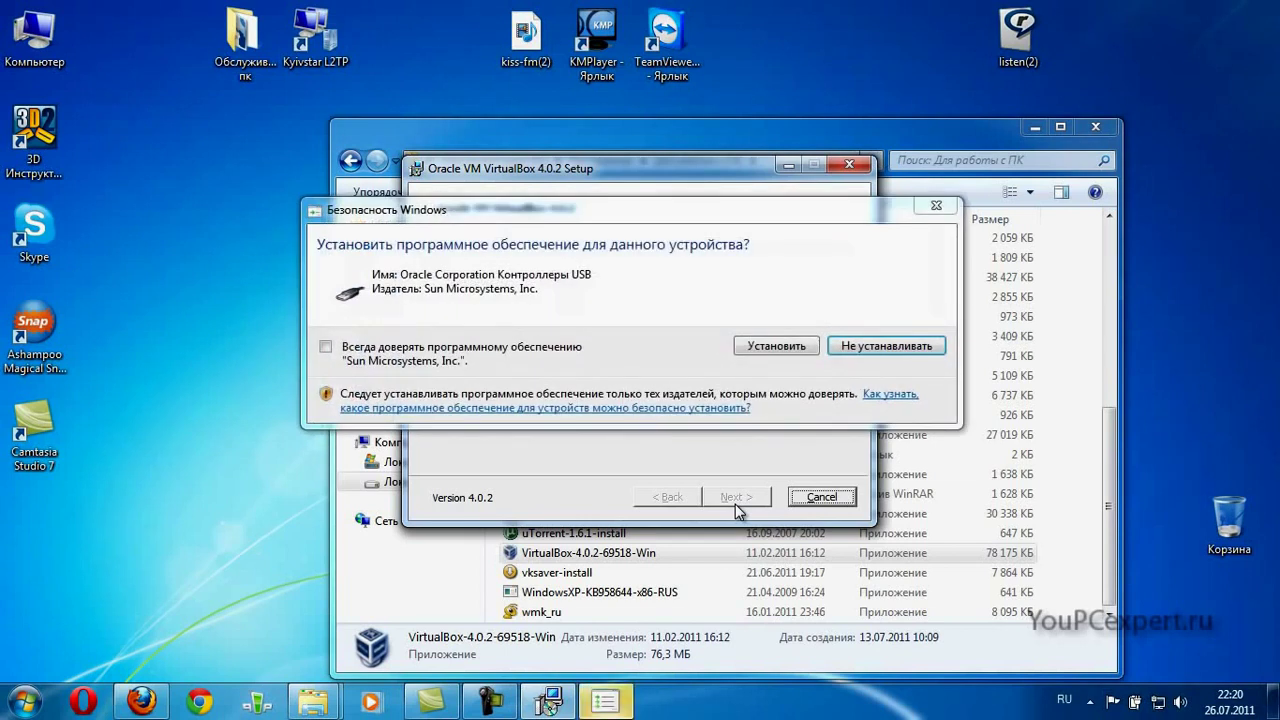
- Approve the USB and network service drivers, always trusting Sun Microsystems software
click(797, 350)
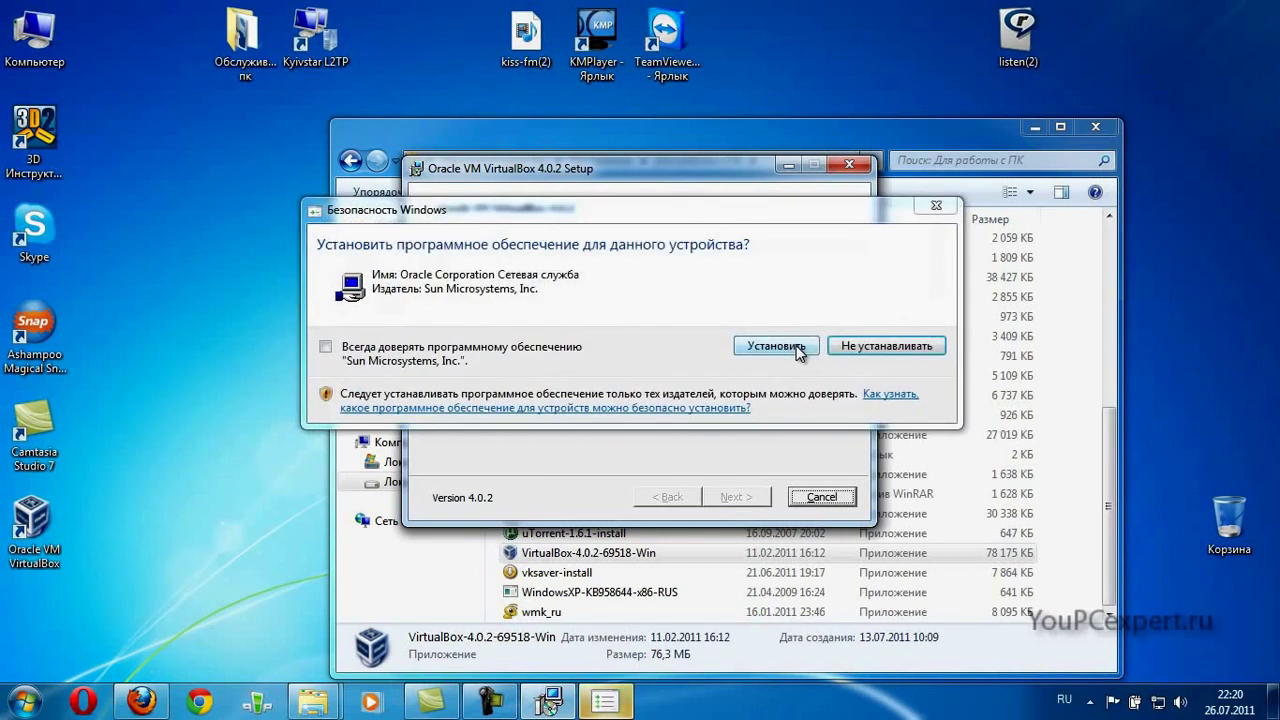
click(567, 344)
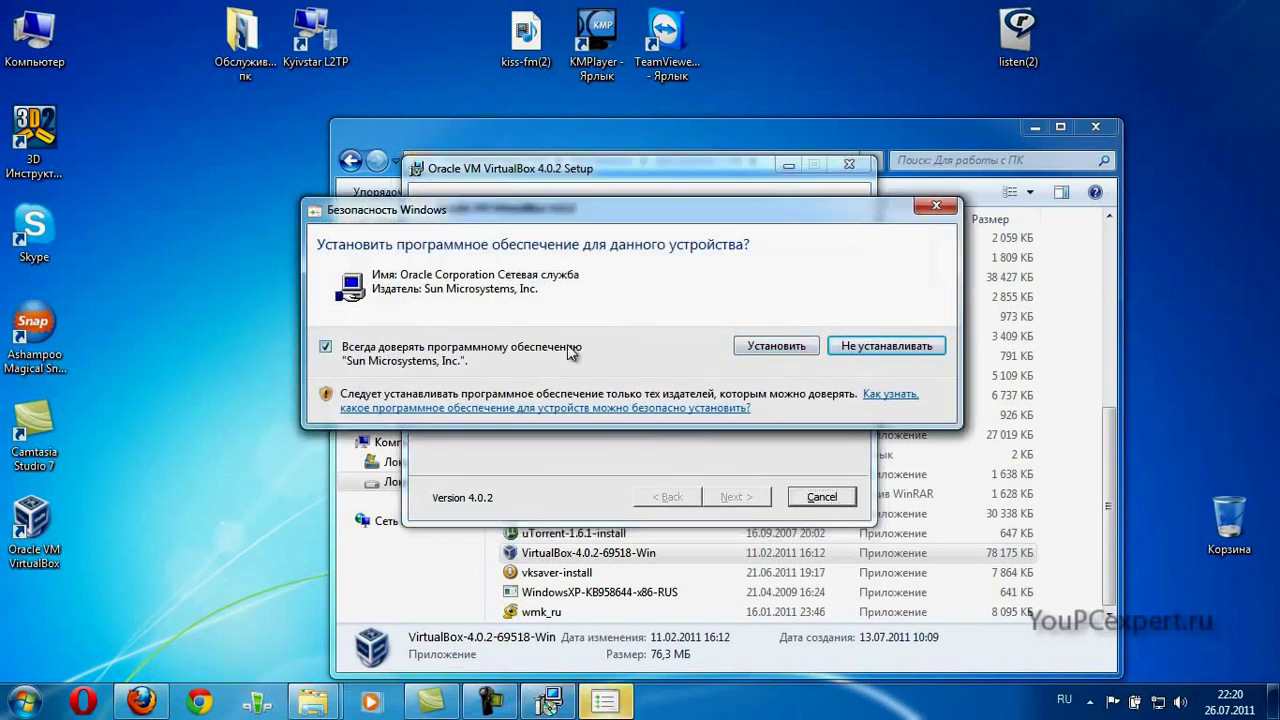
click(778, 348)
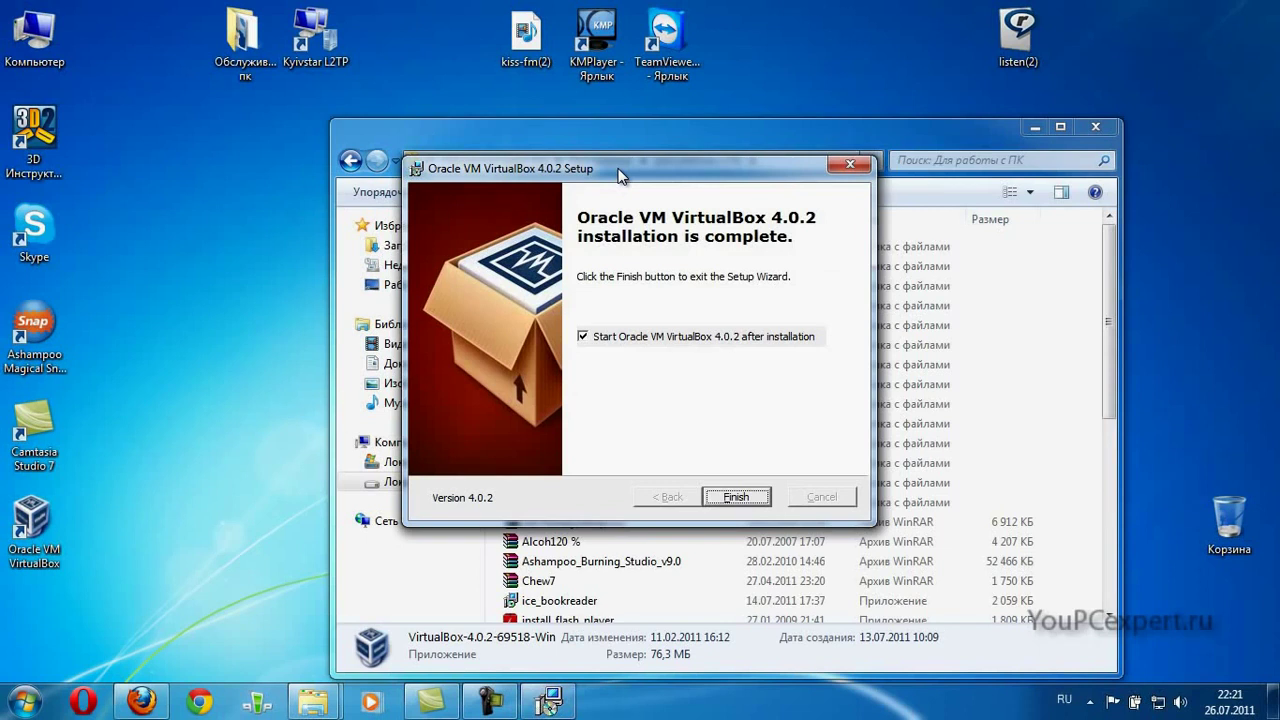
- Finish setup, close the programs folder, dismiss the update notice, and start a new machine
click(736, 496)
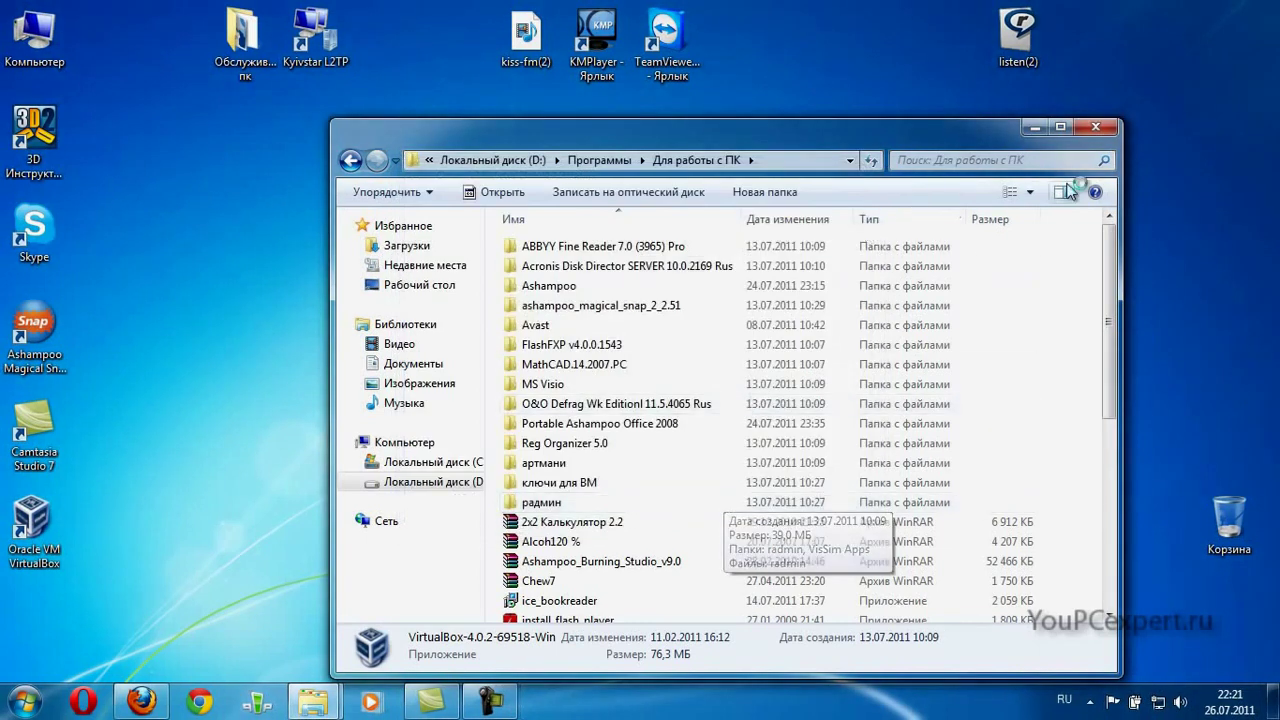
click(1086, 129)
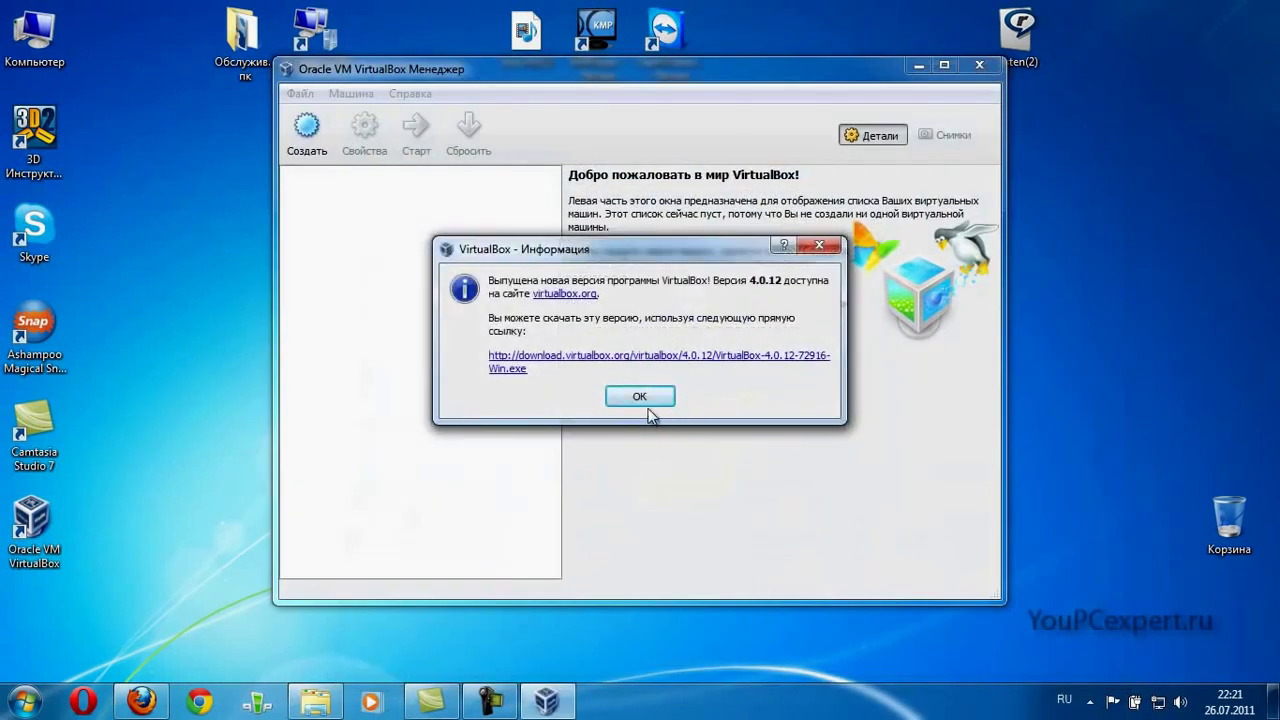
click(645, 400)
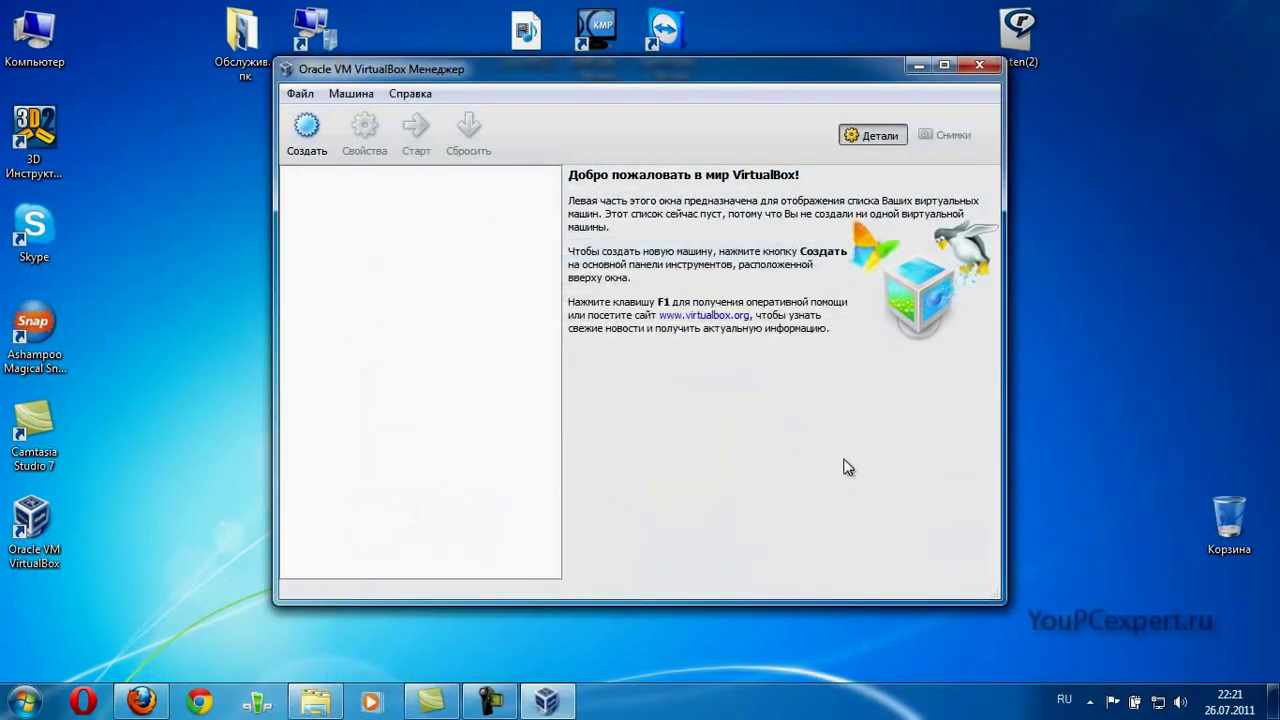
click(323, 130)
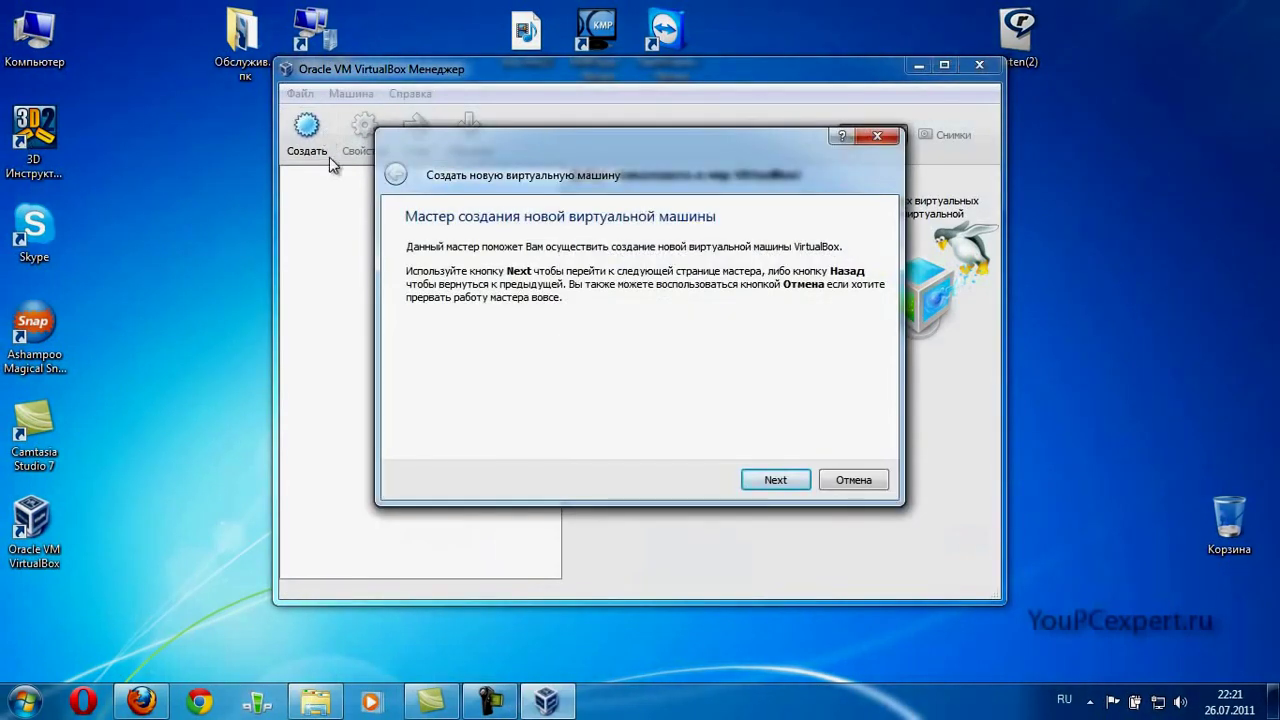
- Name the new machine XP with OS type Microsoft Windows, version Windows XP
click(788, 476)
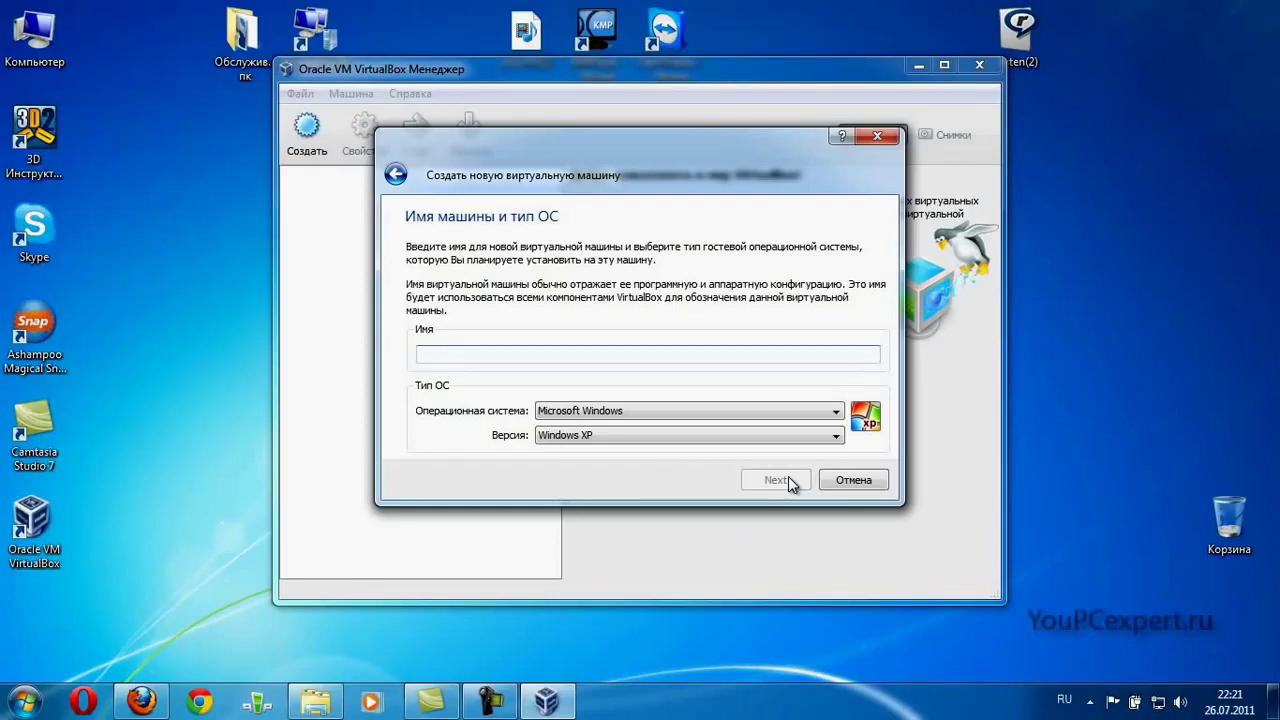
text(XP)
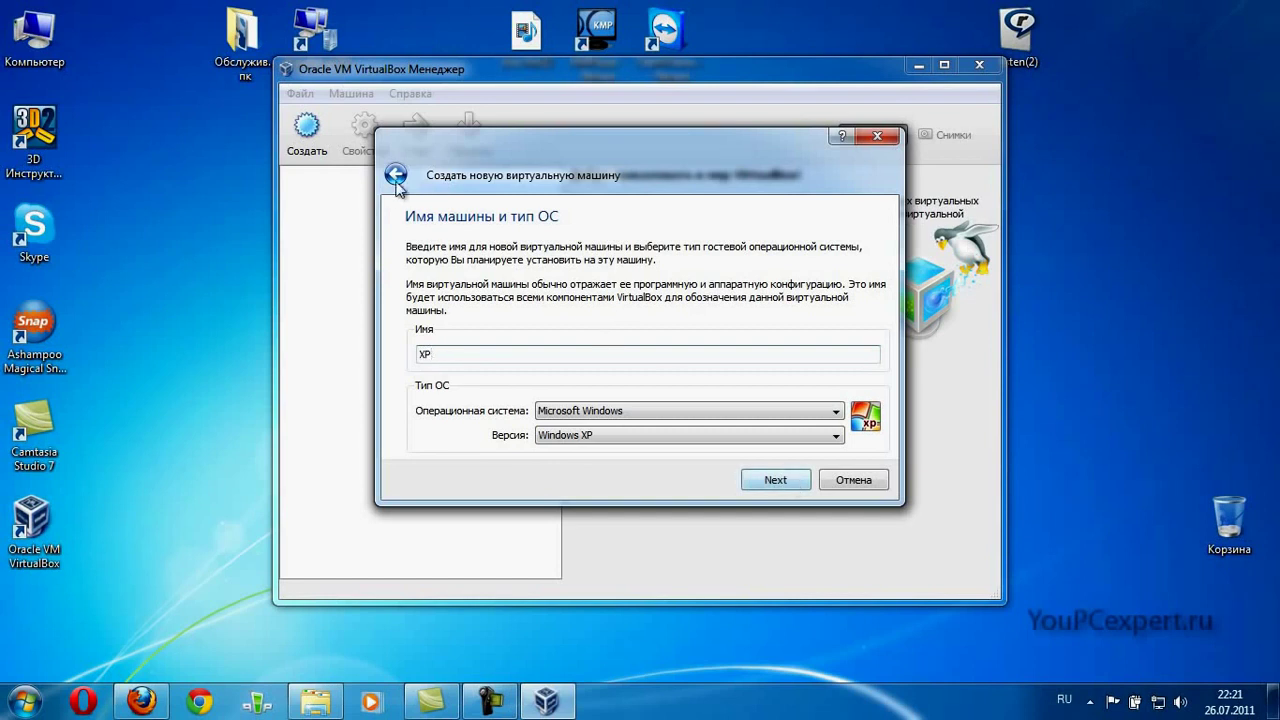
click(783, 411)
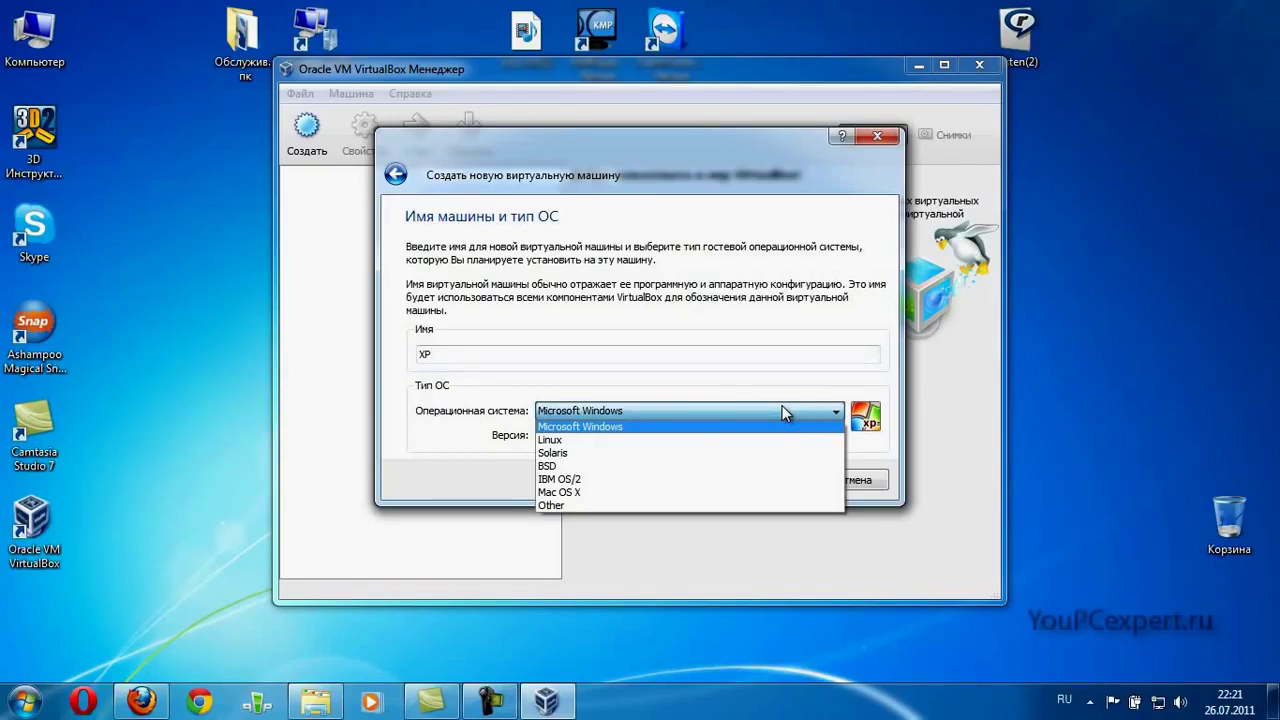
click(631, 427)
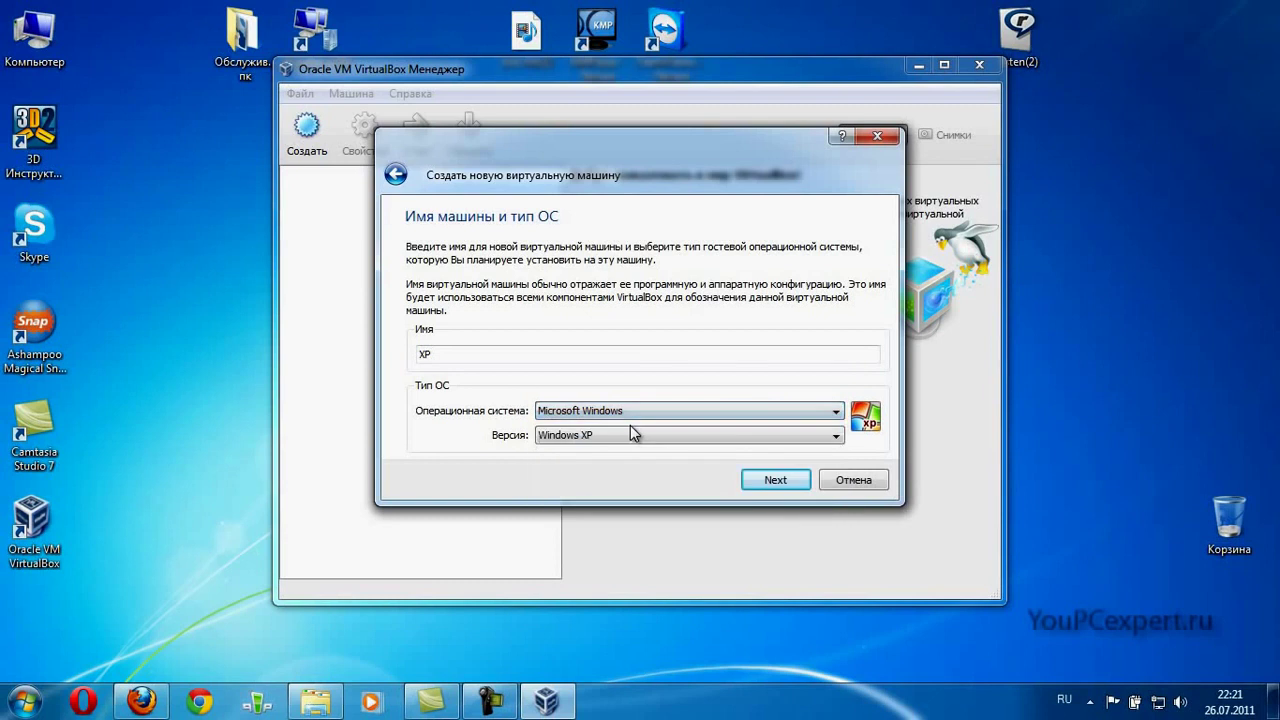
click(835, 440)
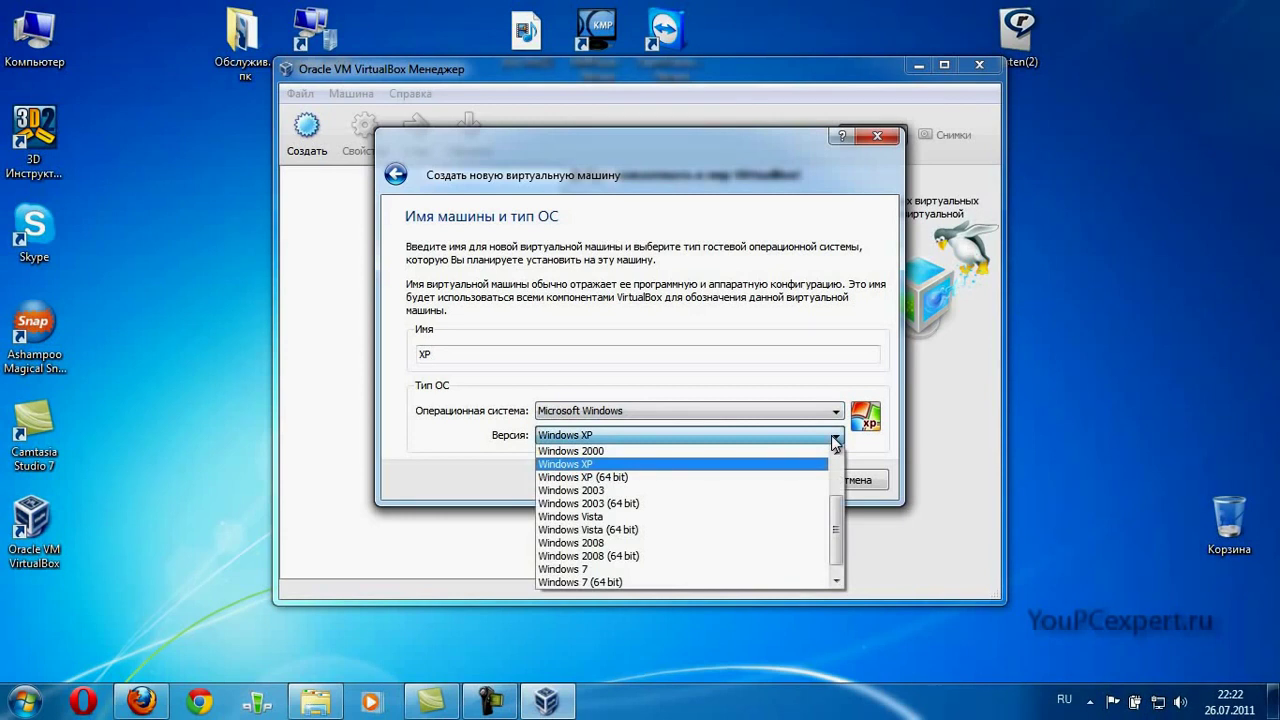
click(593, 464)
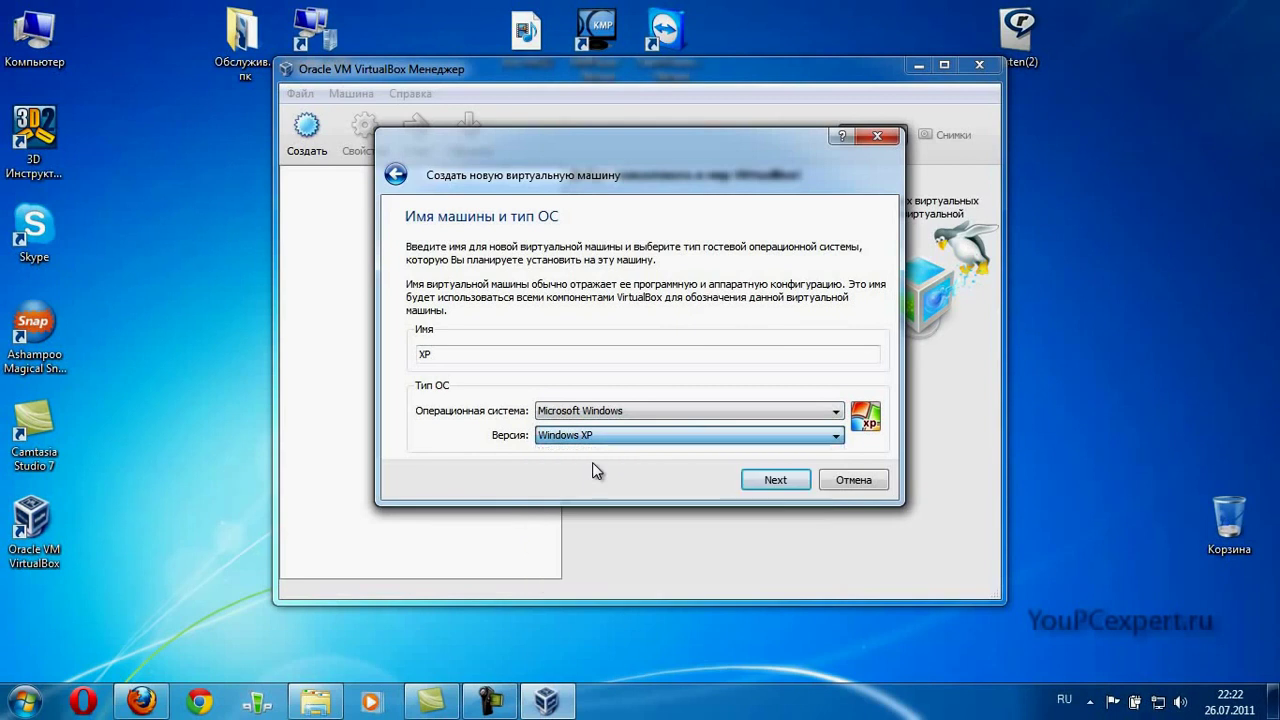
click(764, 480)
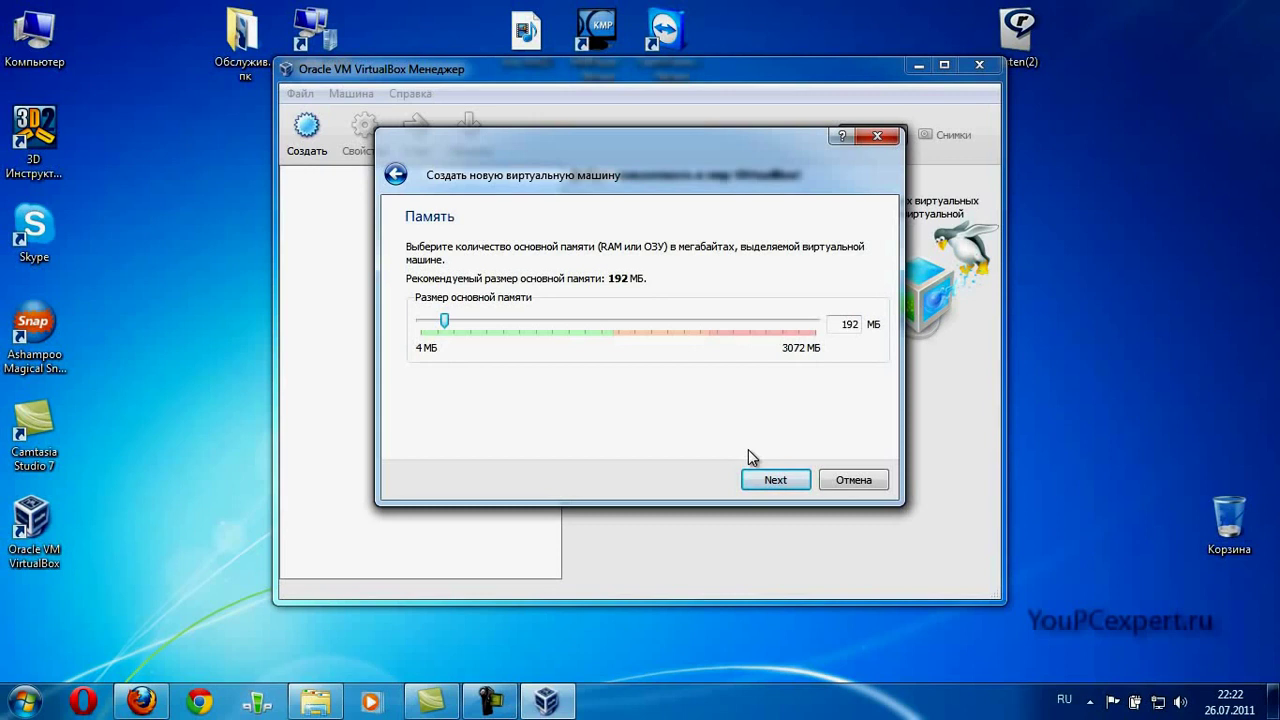
- Keep 192 MB memory, add a dynamically expanding 10 GB XP.vdi boot disk, and finish
click(800, 480)
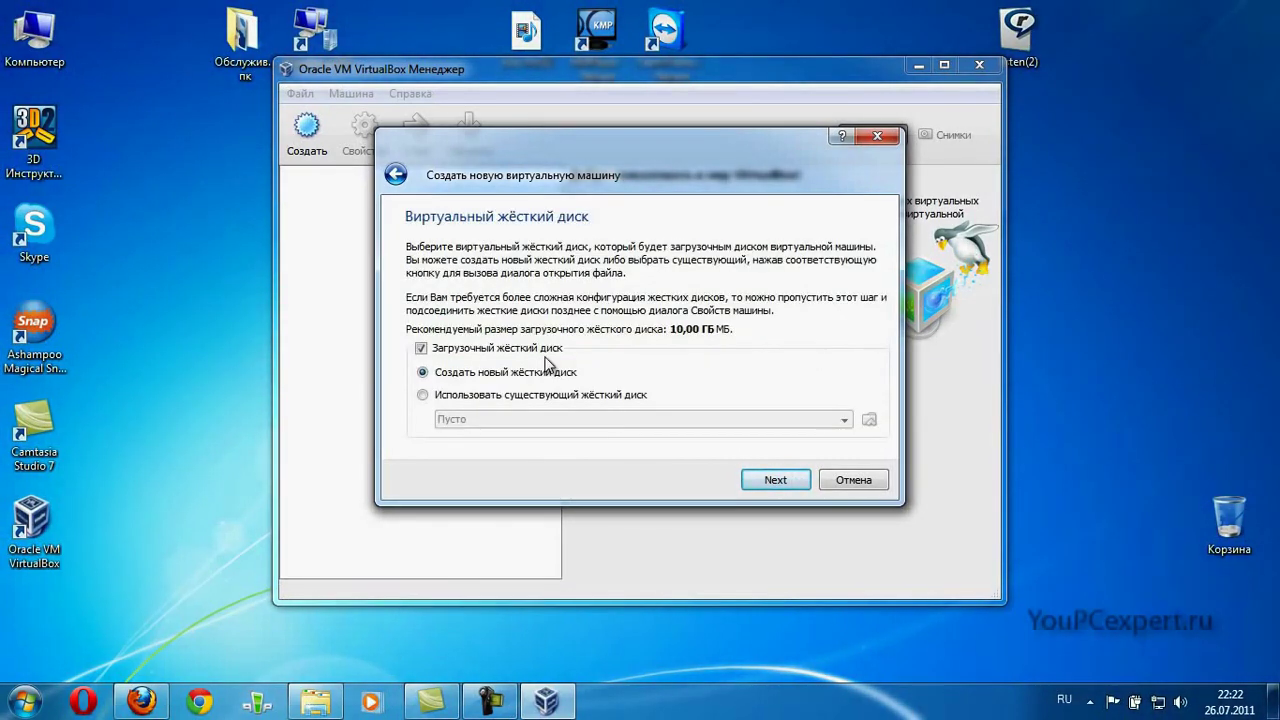
click(767, 483)
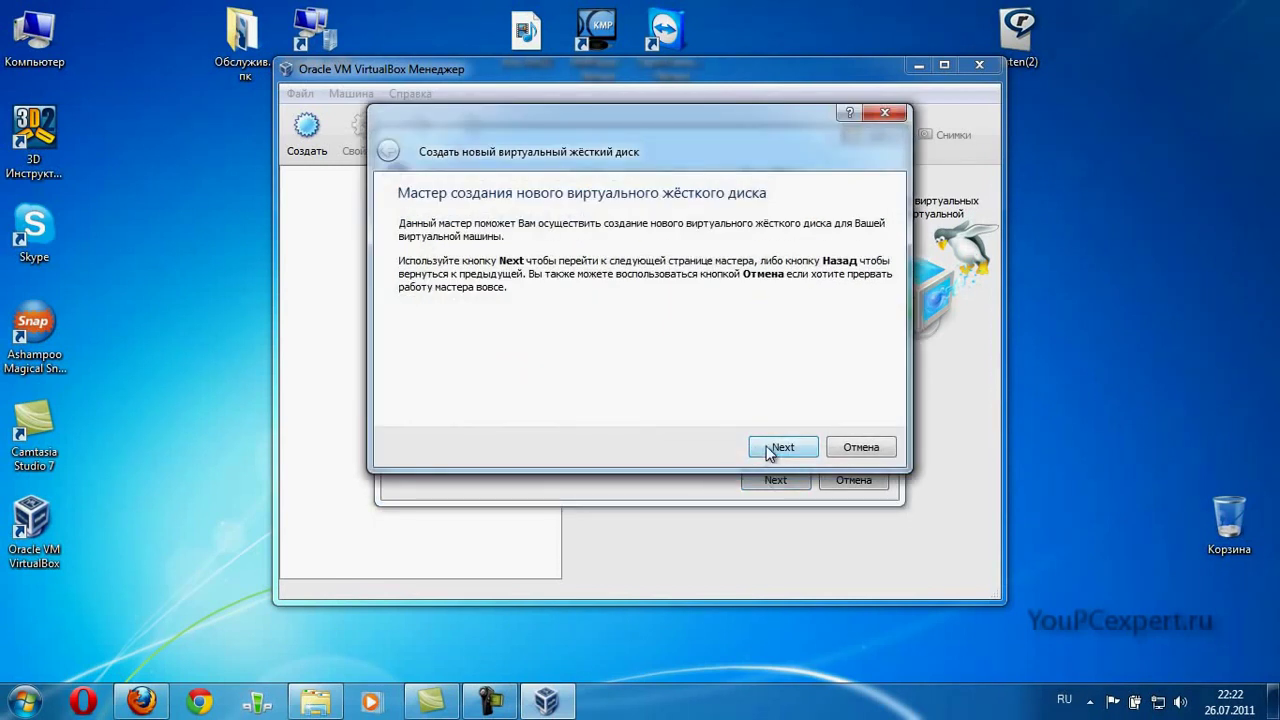
click(770, 452)
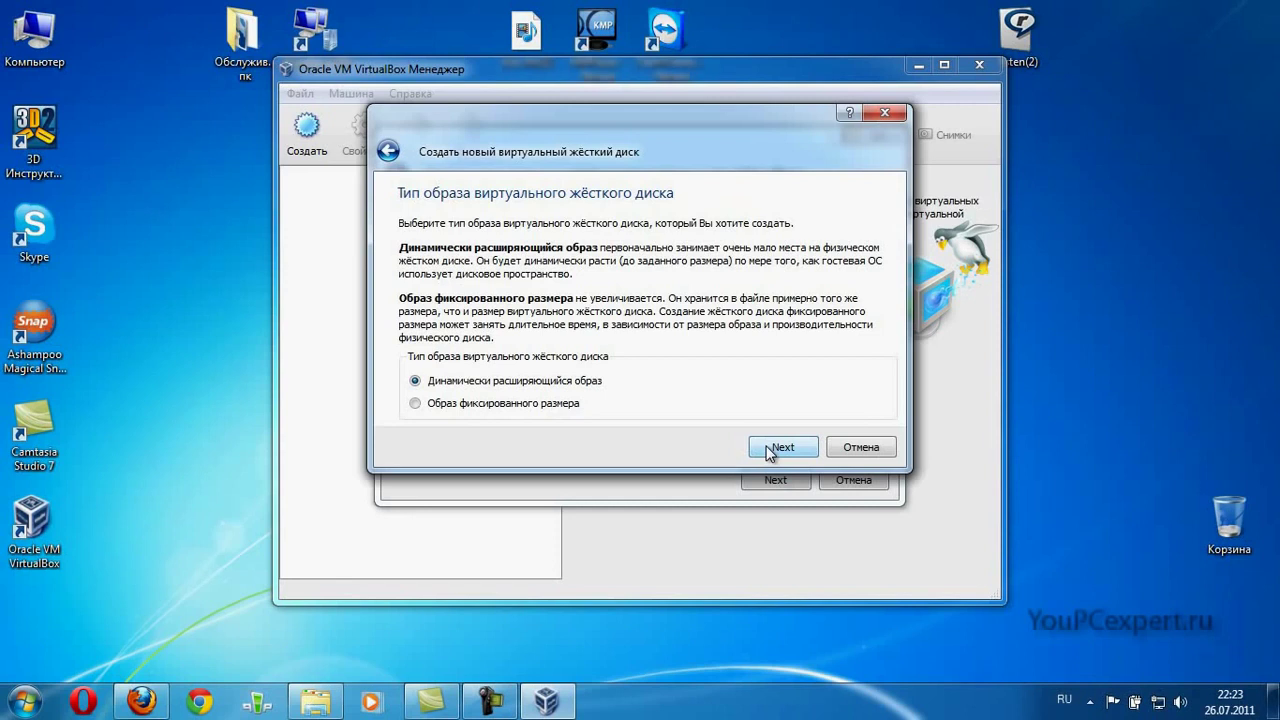
click(771, 452)
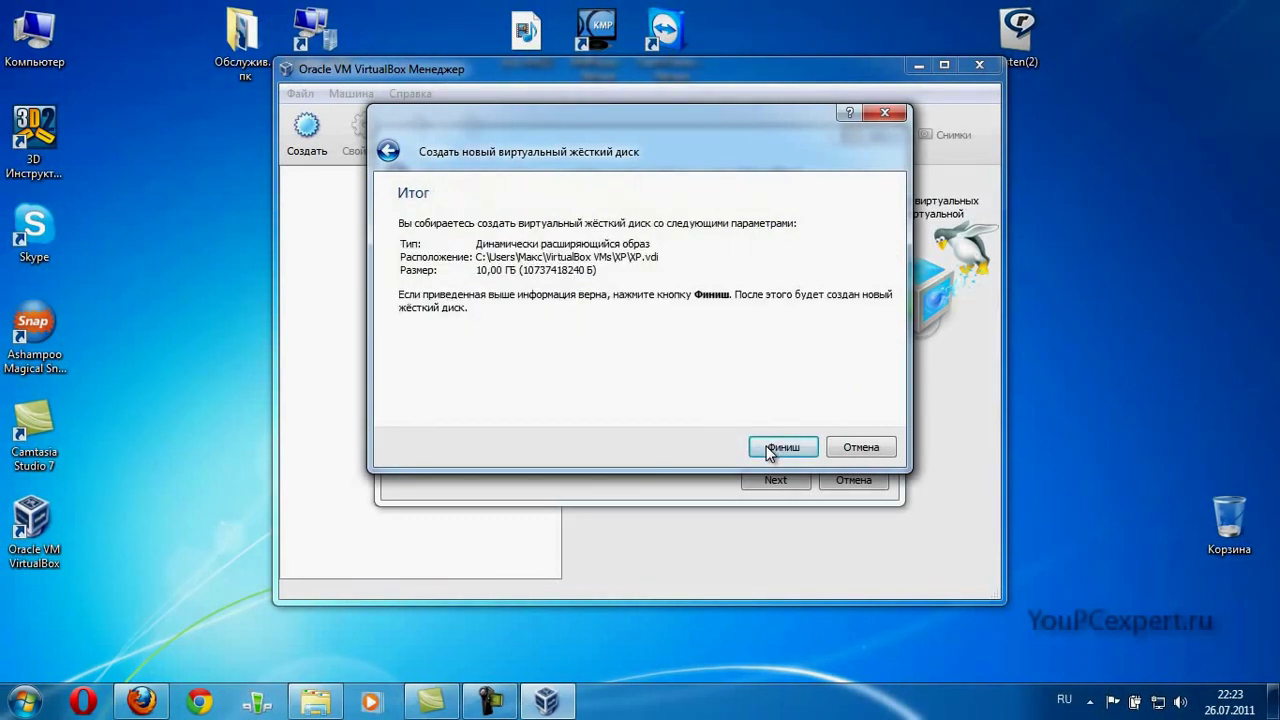
click(770, 450)
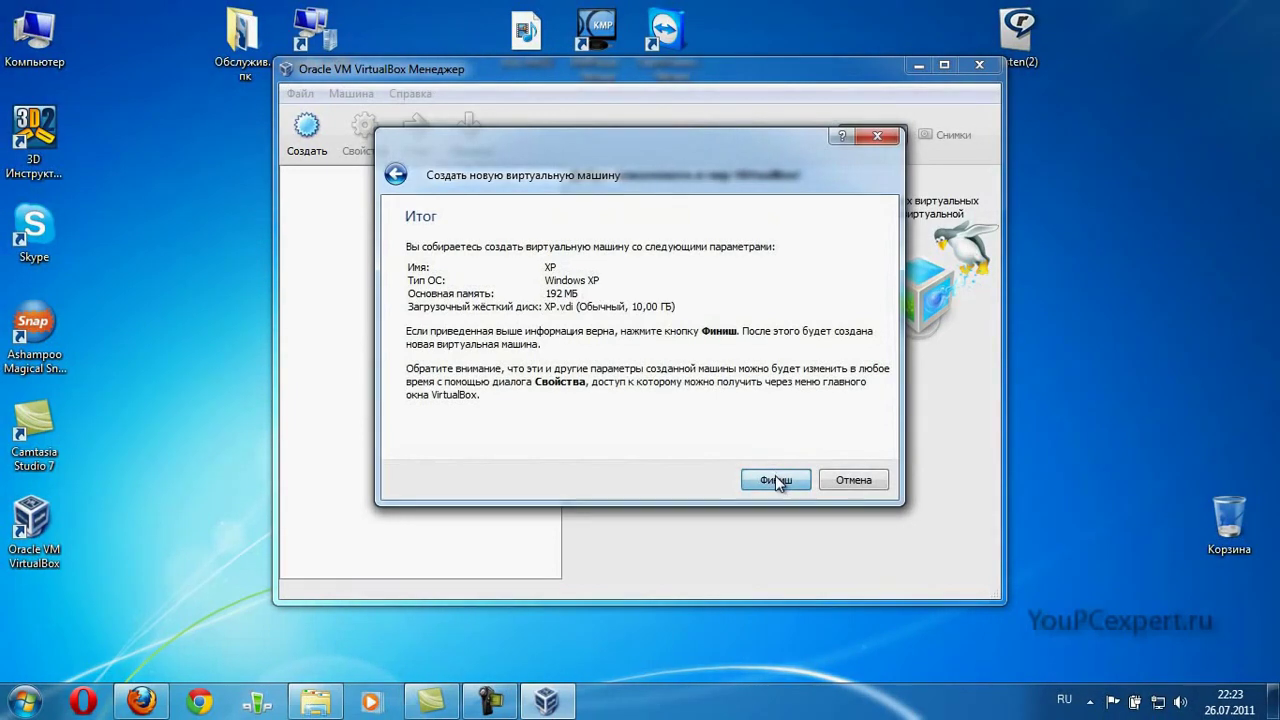
click(776, 479)
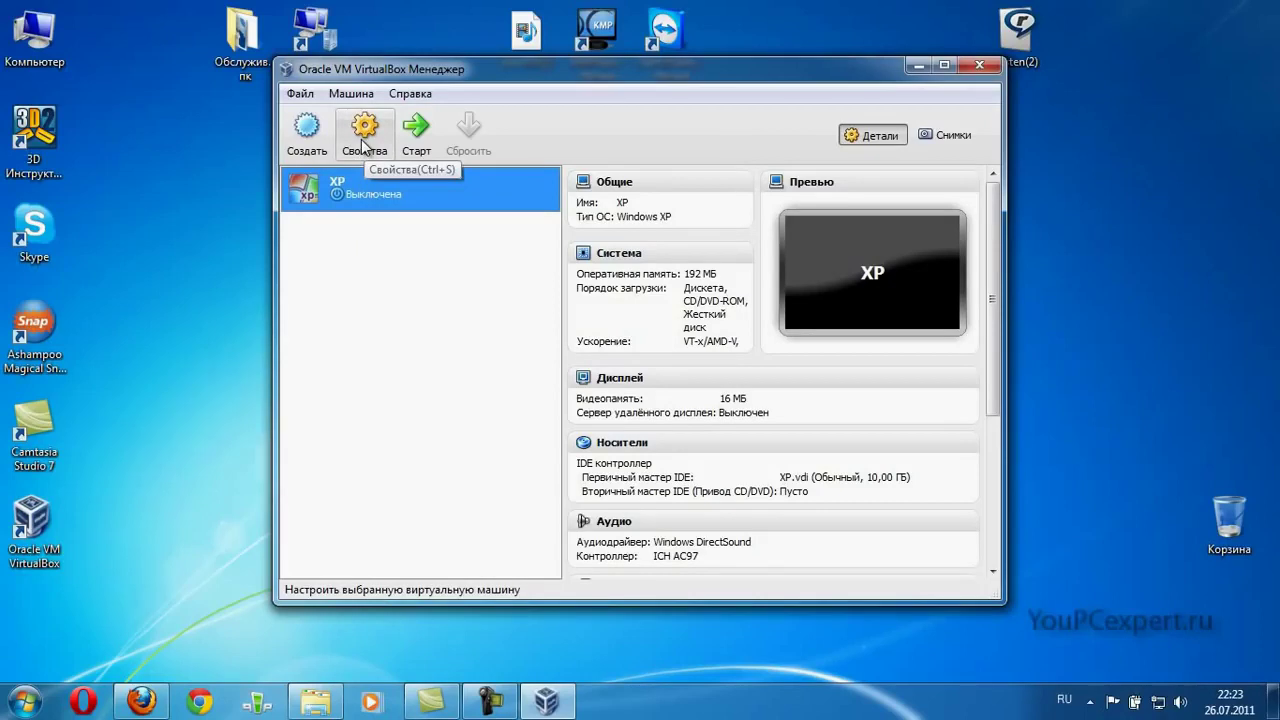
- Open the XP machine's settings and browse the System, Display, Storage and Audio pages
click(362, 141)
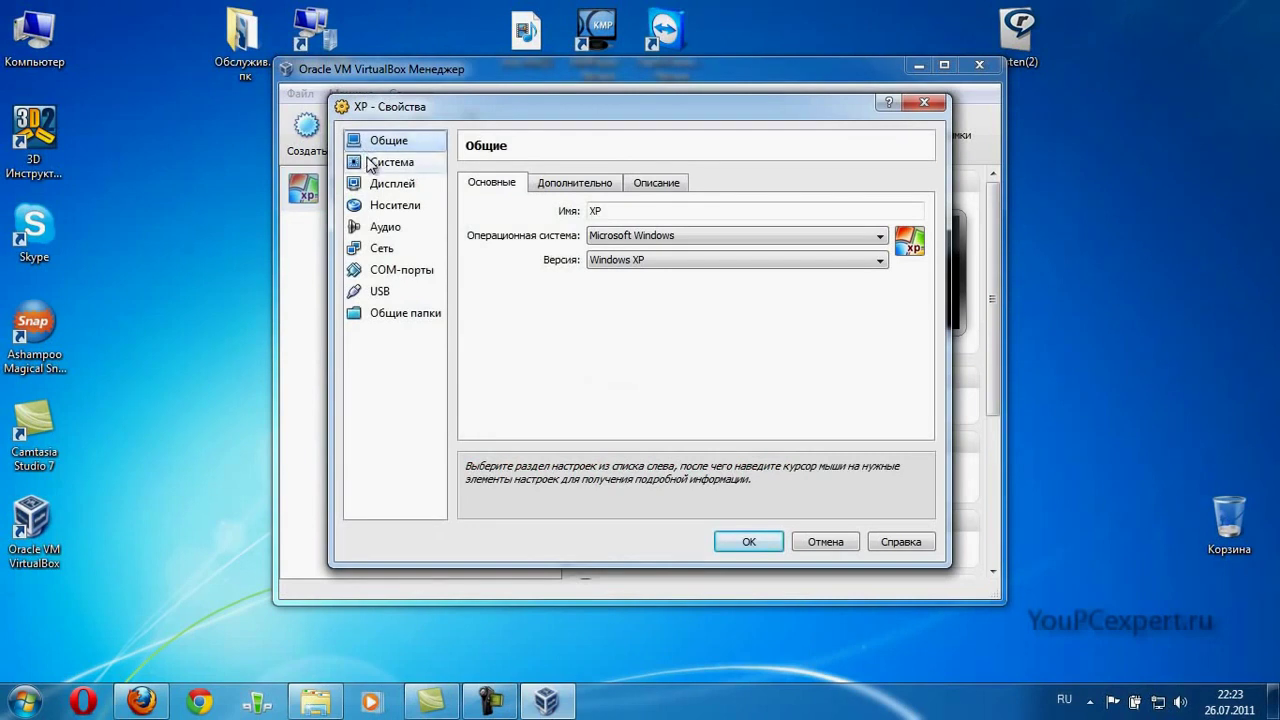
click(372, 165)
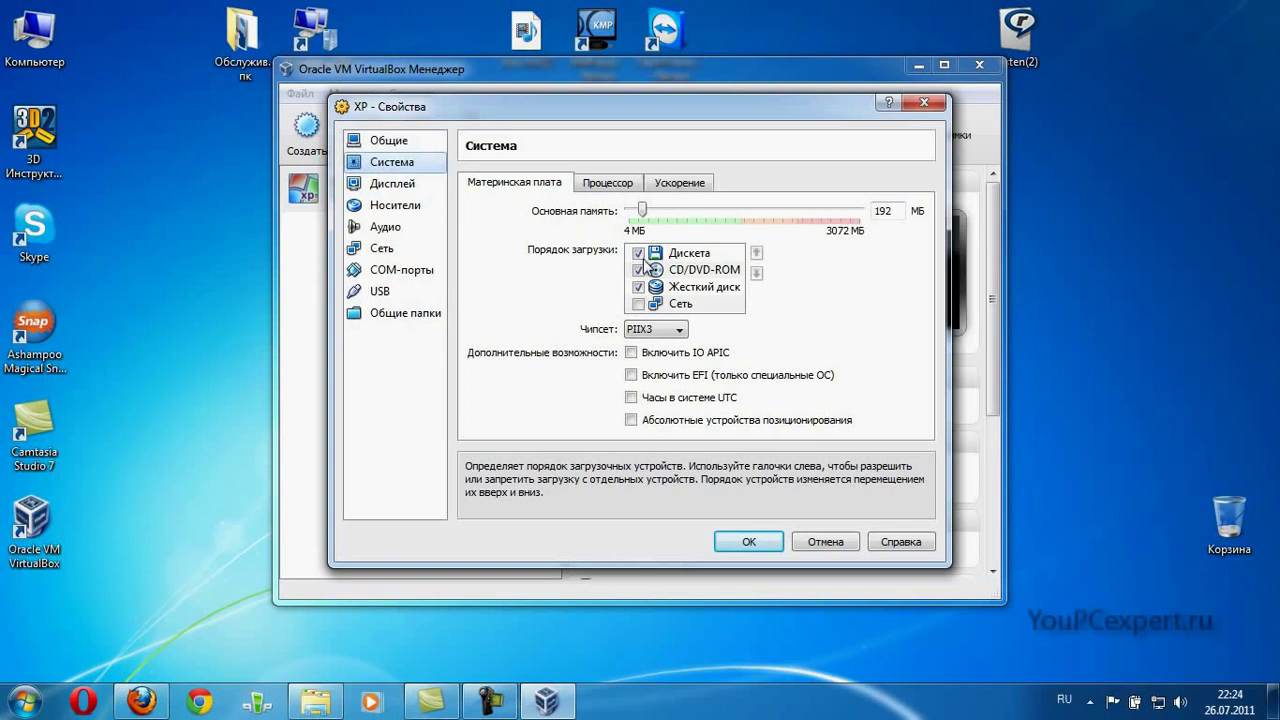
click(393, 190)
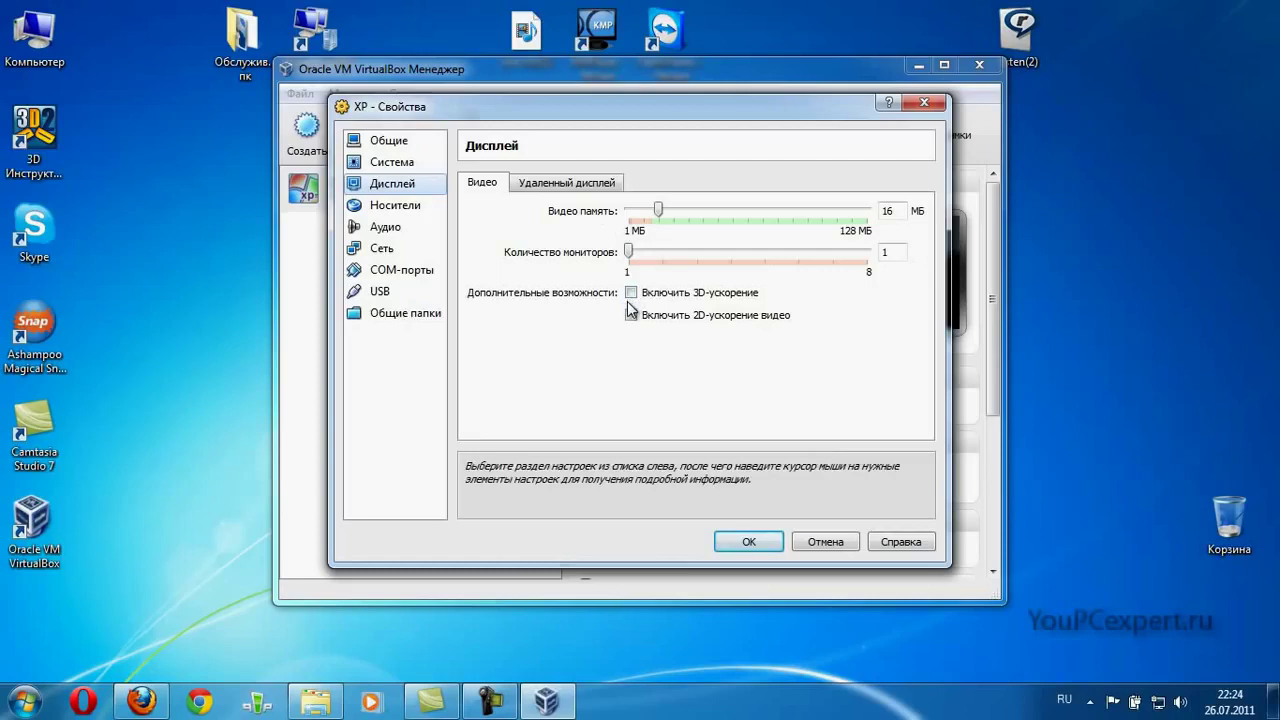
click(410, 212)
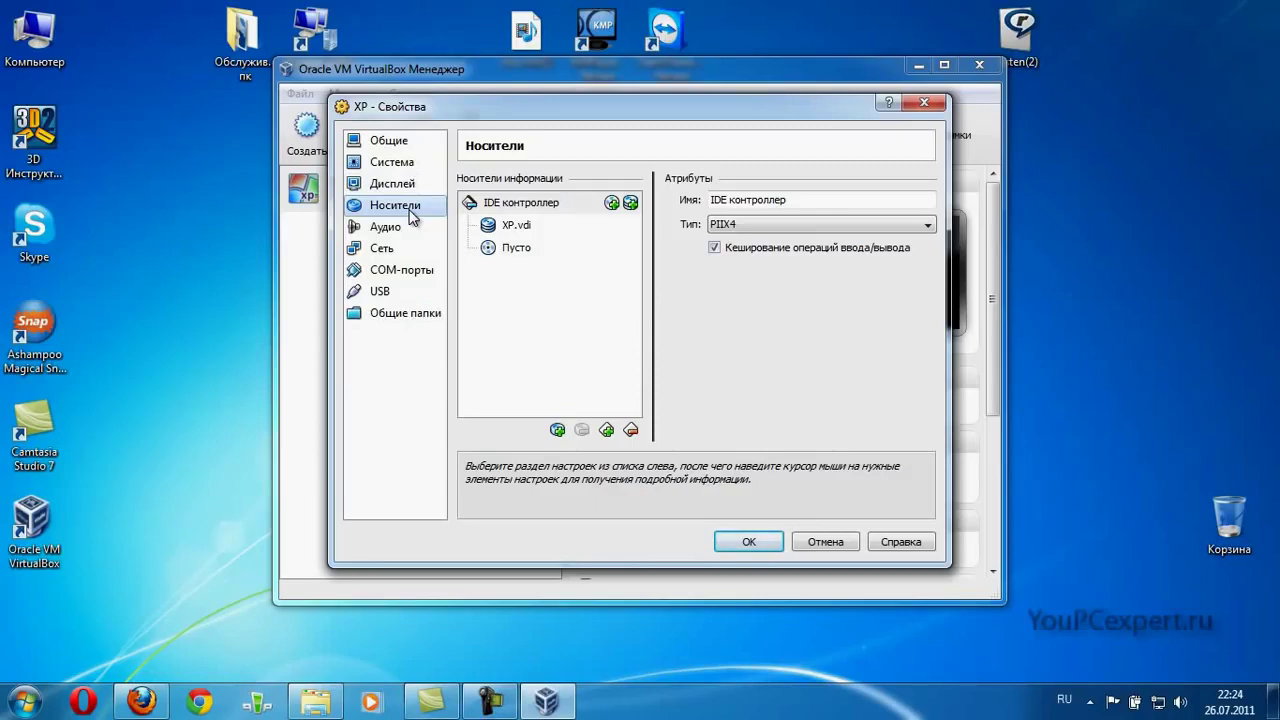
click(405, 231)
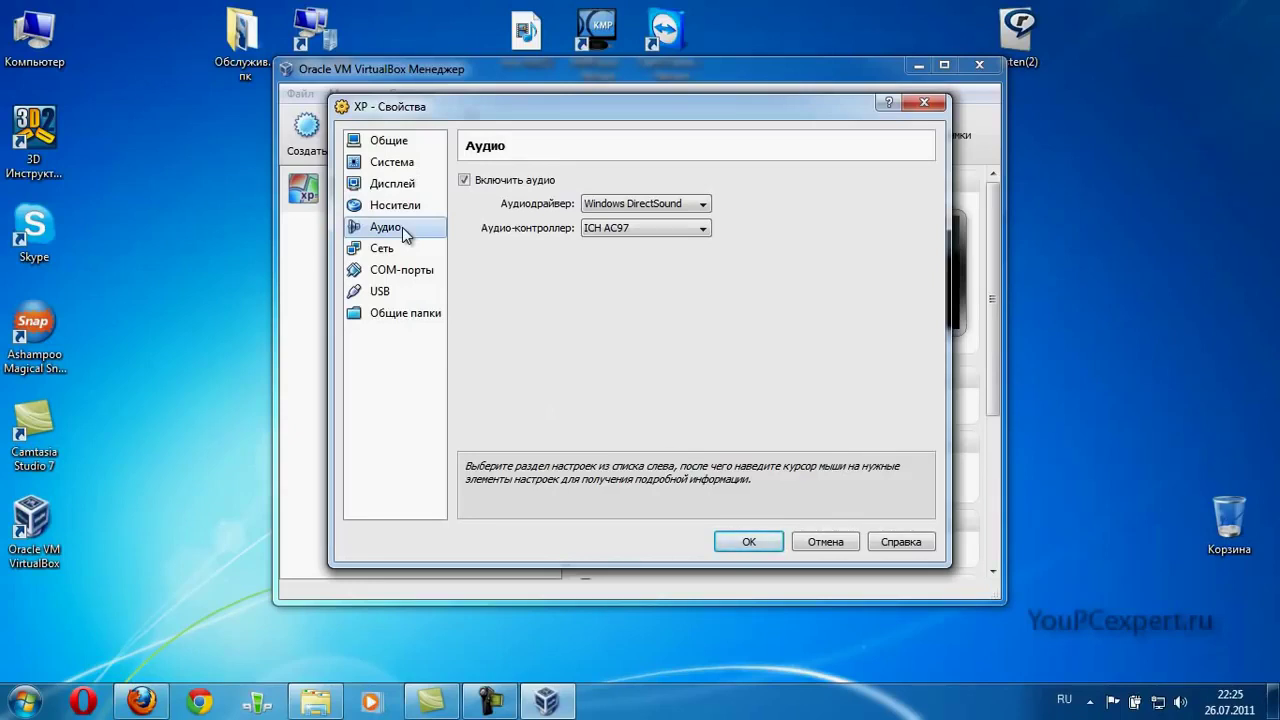
- Check the Network, COM ports, USB and Storage pages, then save the settings with OK
click(399, 250)
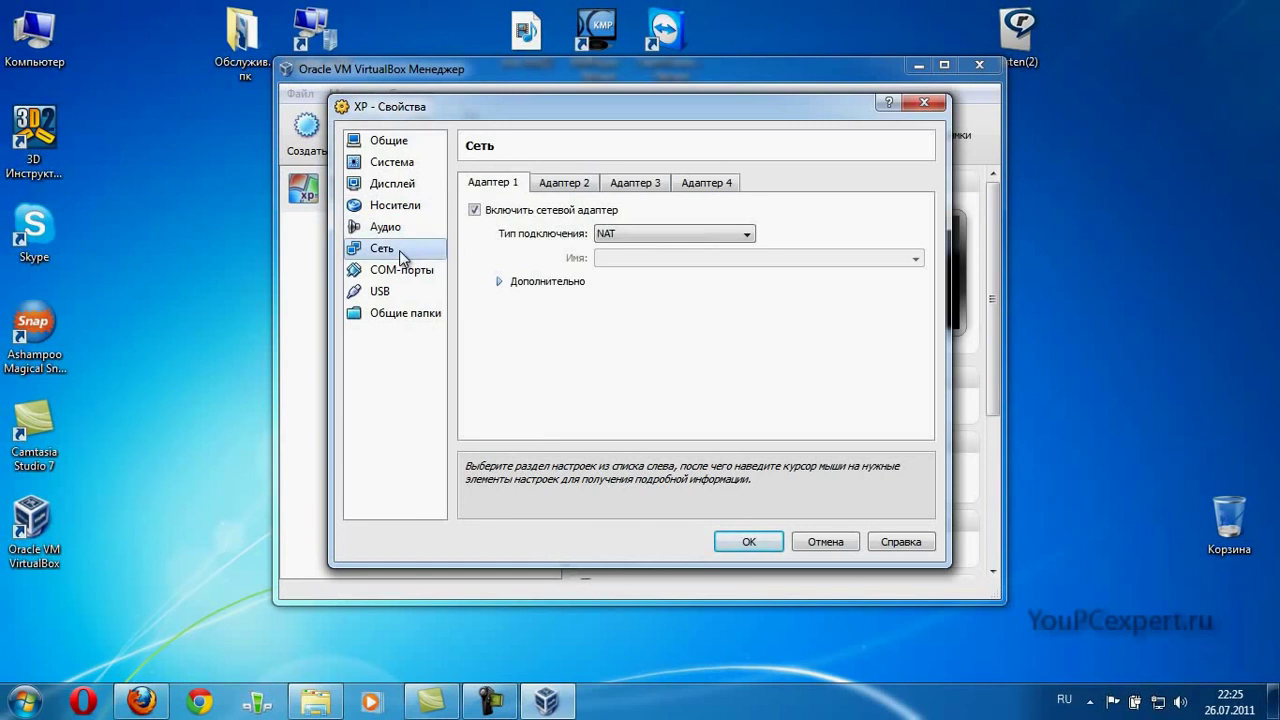
click(401, 270)
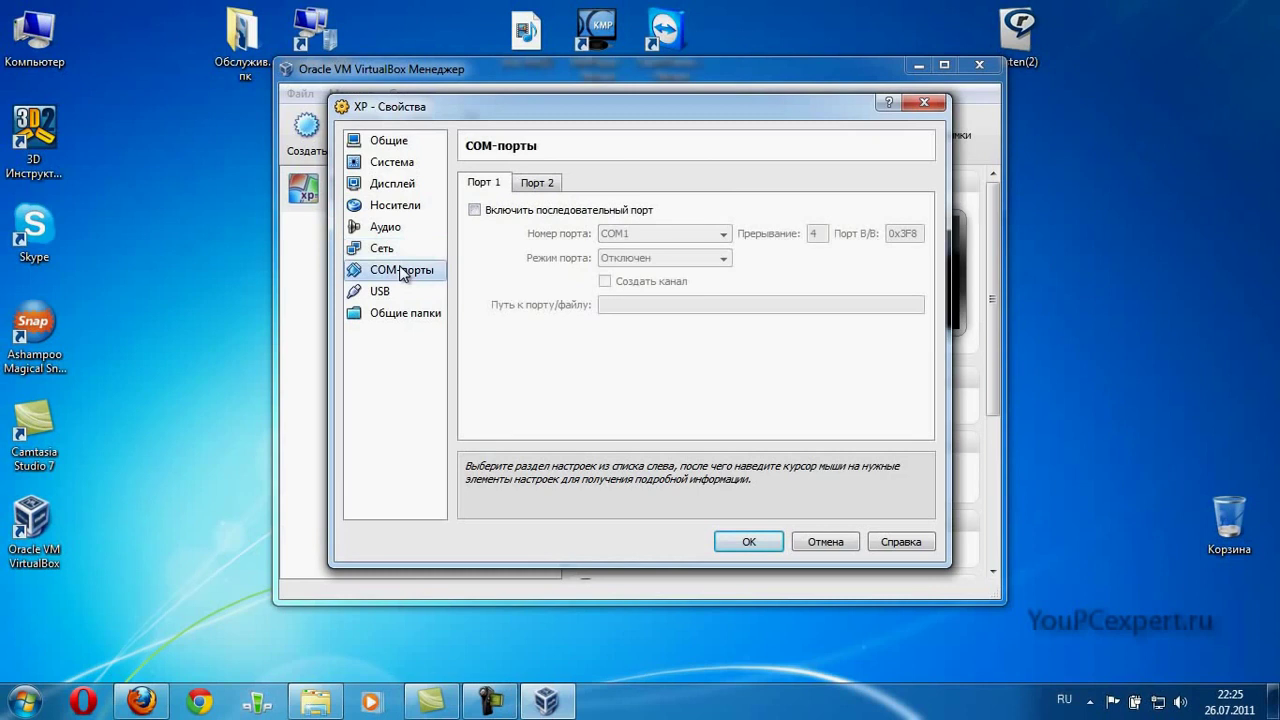
click(400, 293)
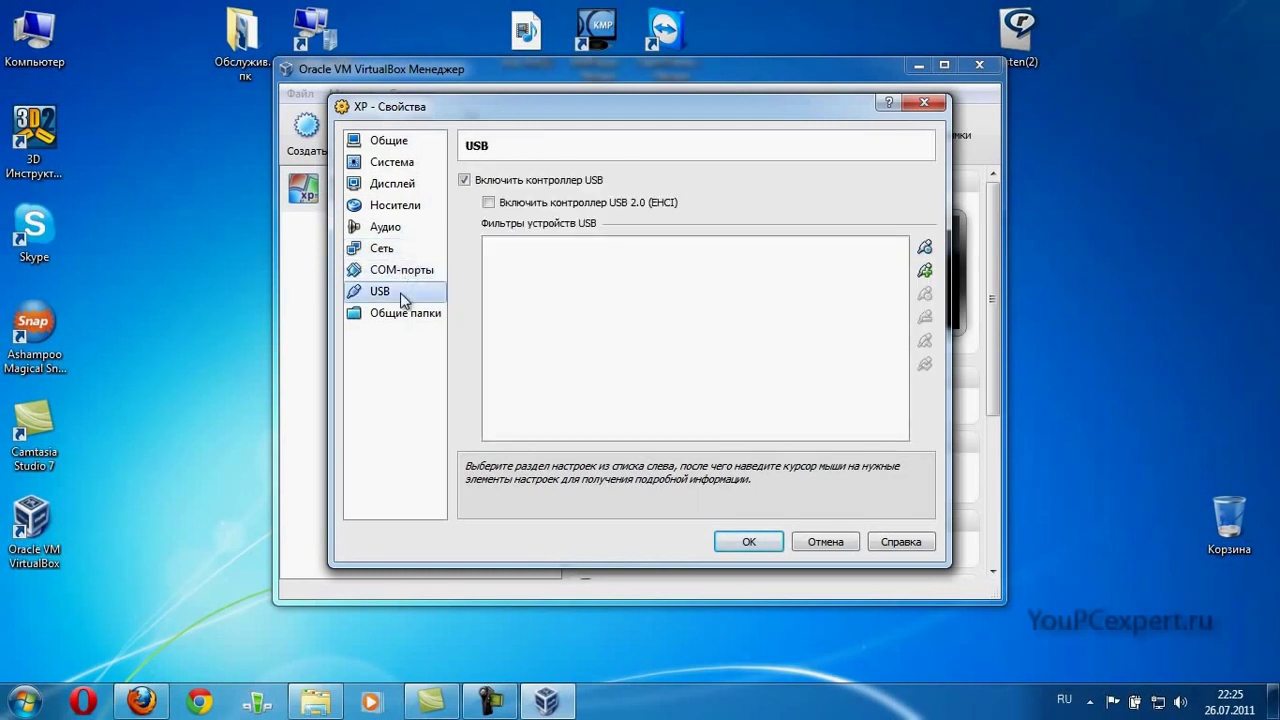
click(416, 208)
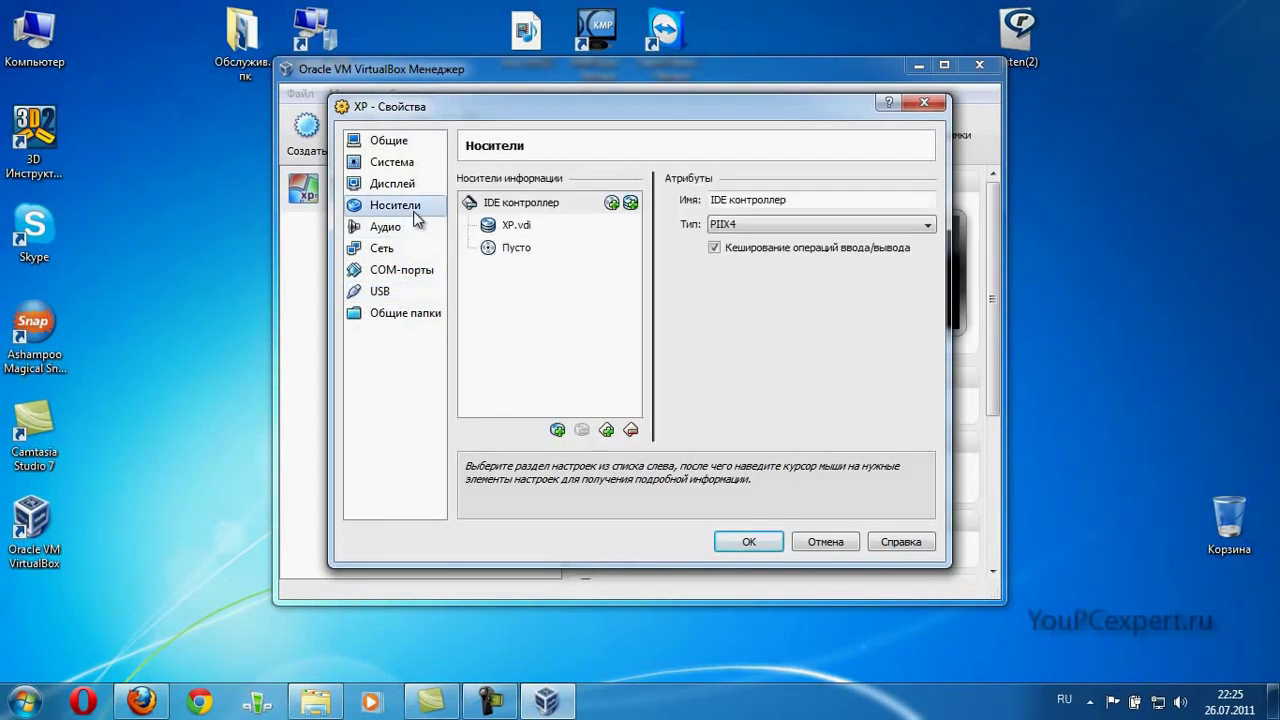
drag(825, 106, 463, 64)
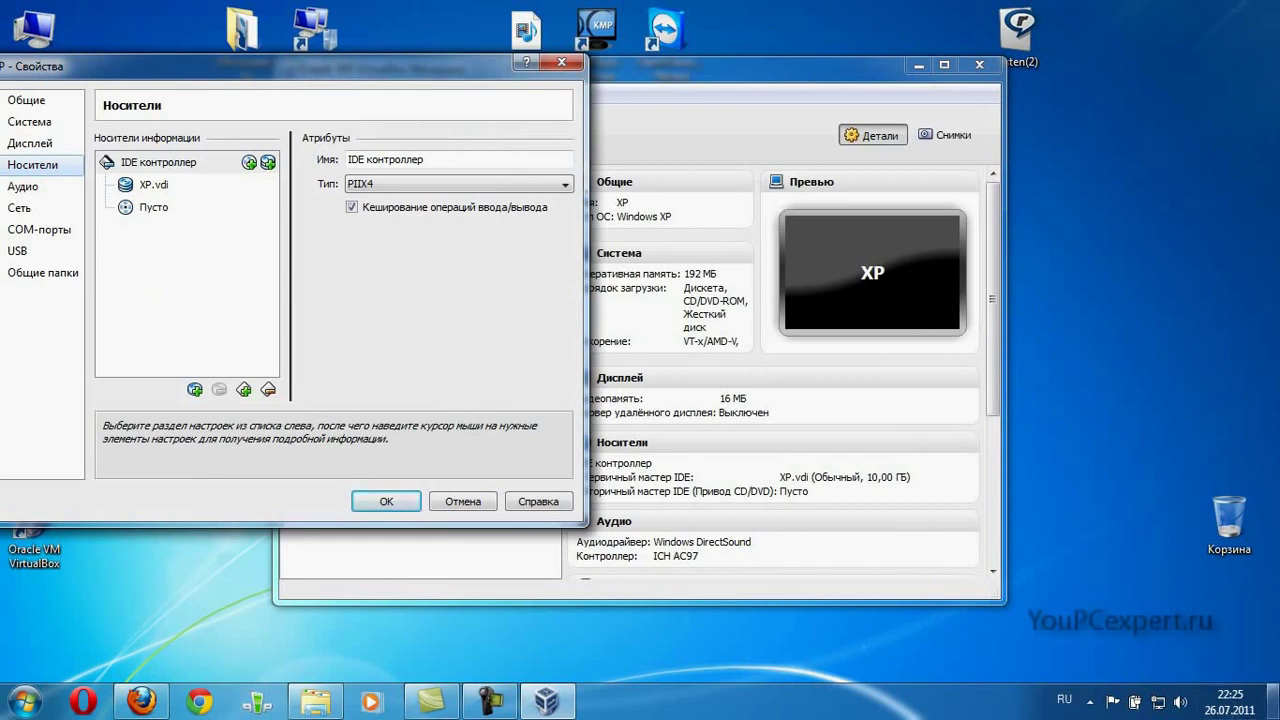
mouse_move(1272, 700)
mouse_move(1158, 708)
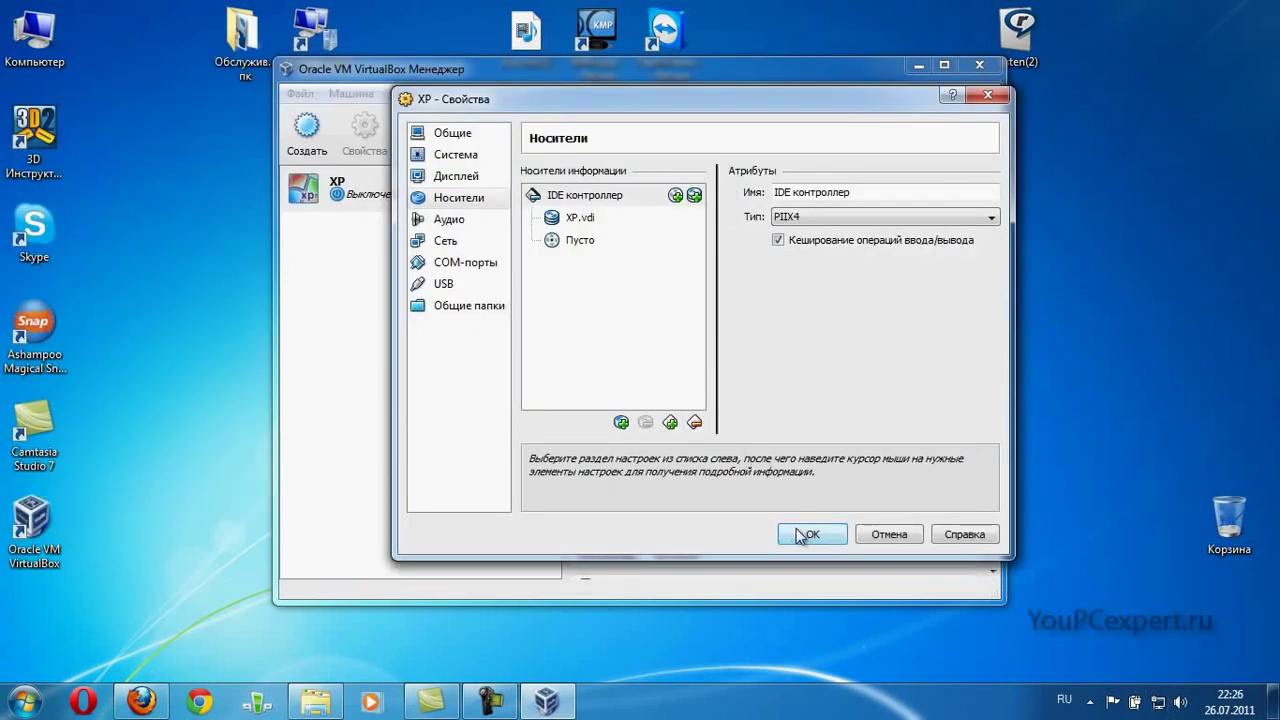
click(803, 531)
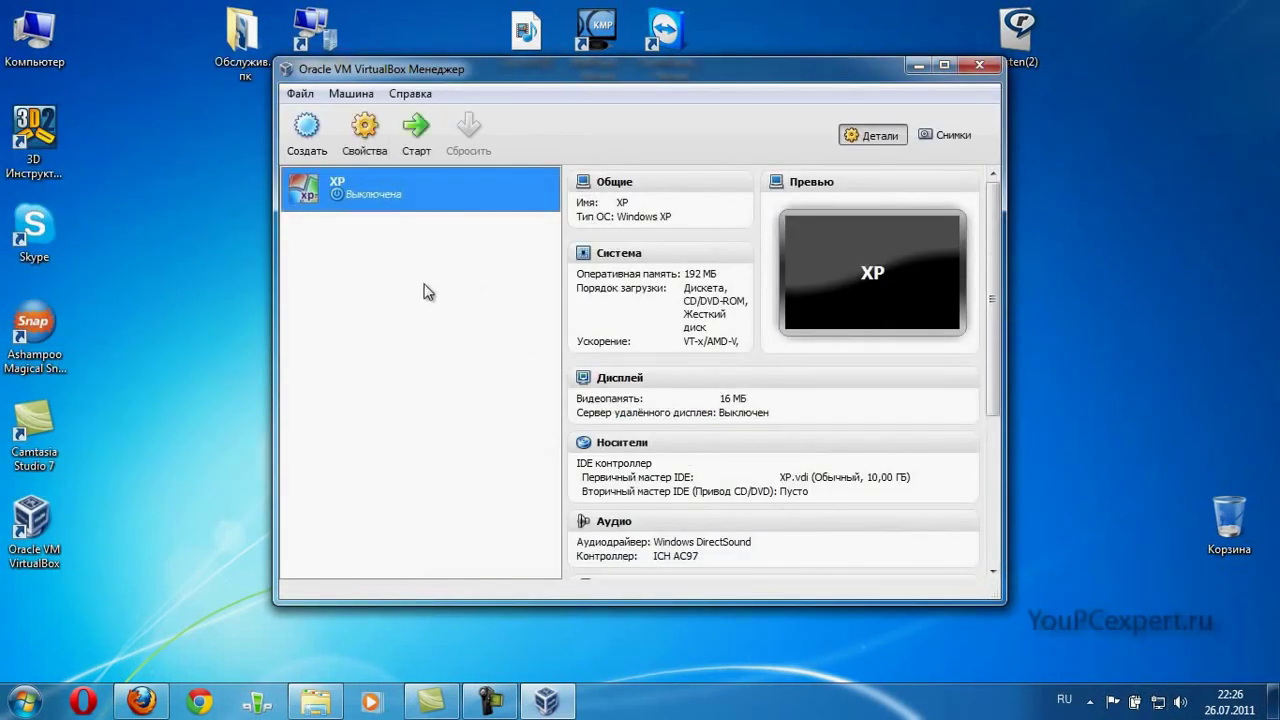
- Start the XP machine and permanently dismiss the keyboard capture notice
click(417, 133)
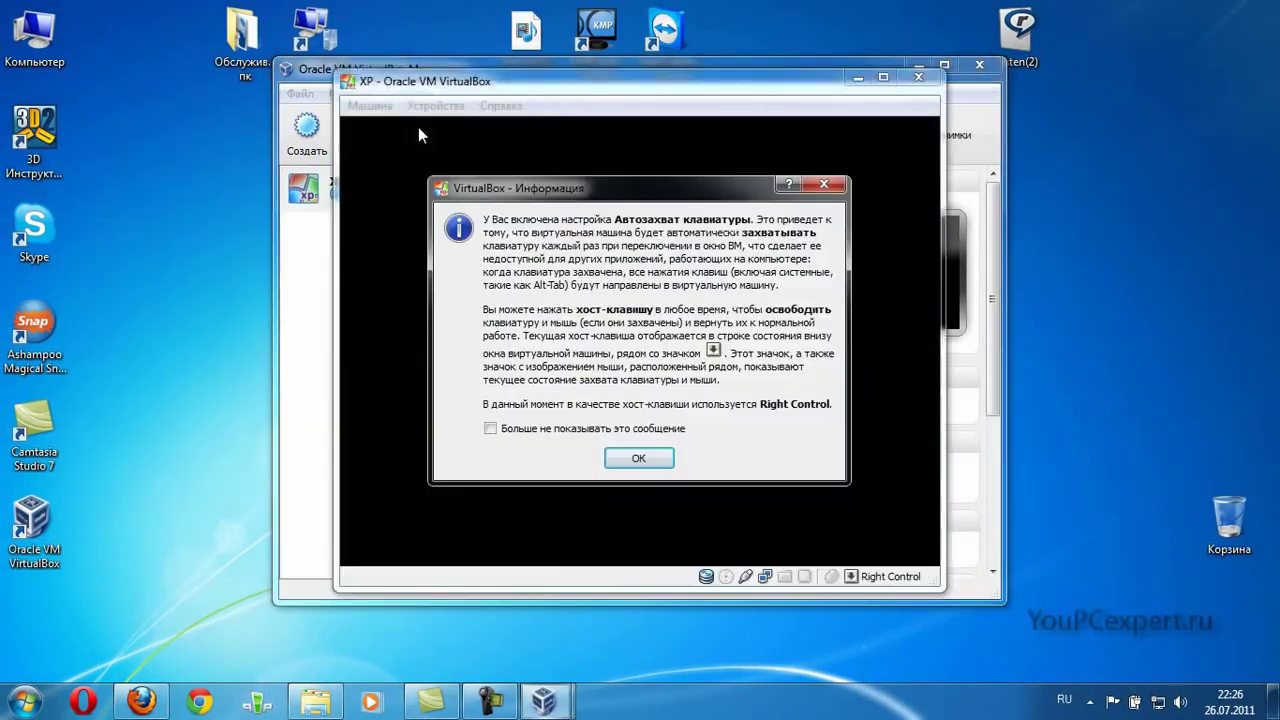
click(514, 430)
click(624, 460)
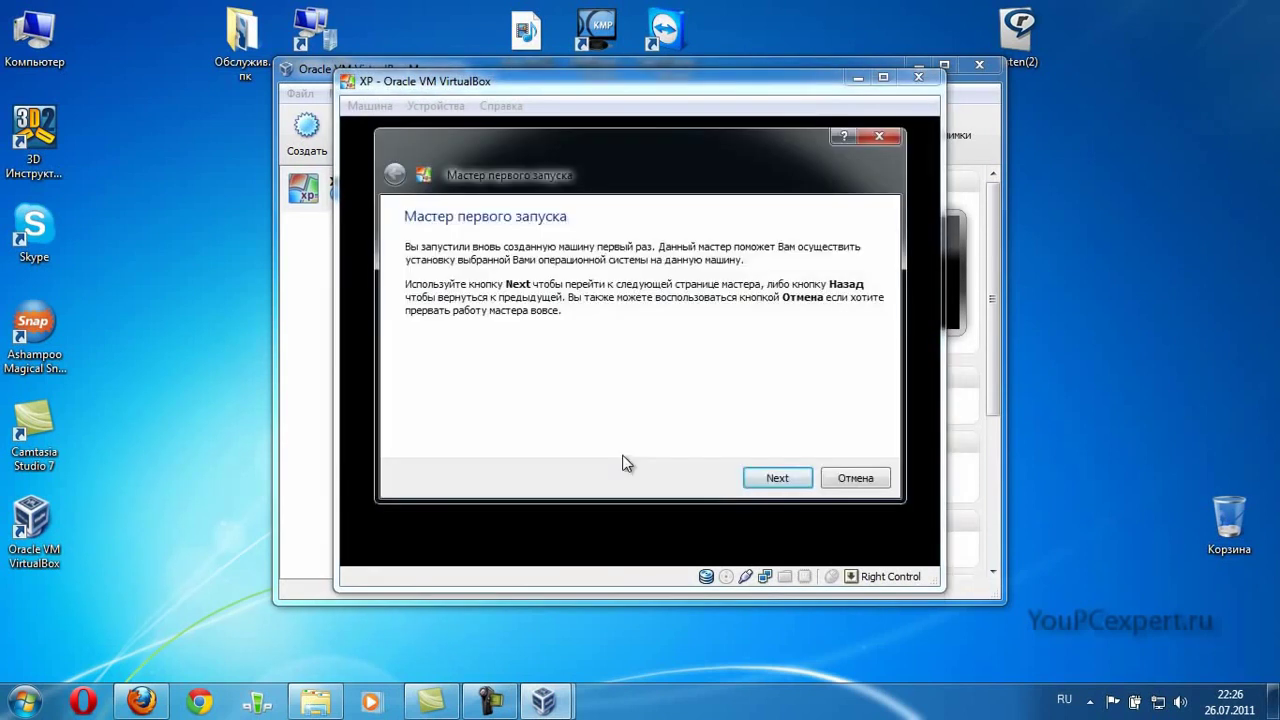
- In the first-run wizard, use host drive E: as installation media and boot
click(791, 479)
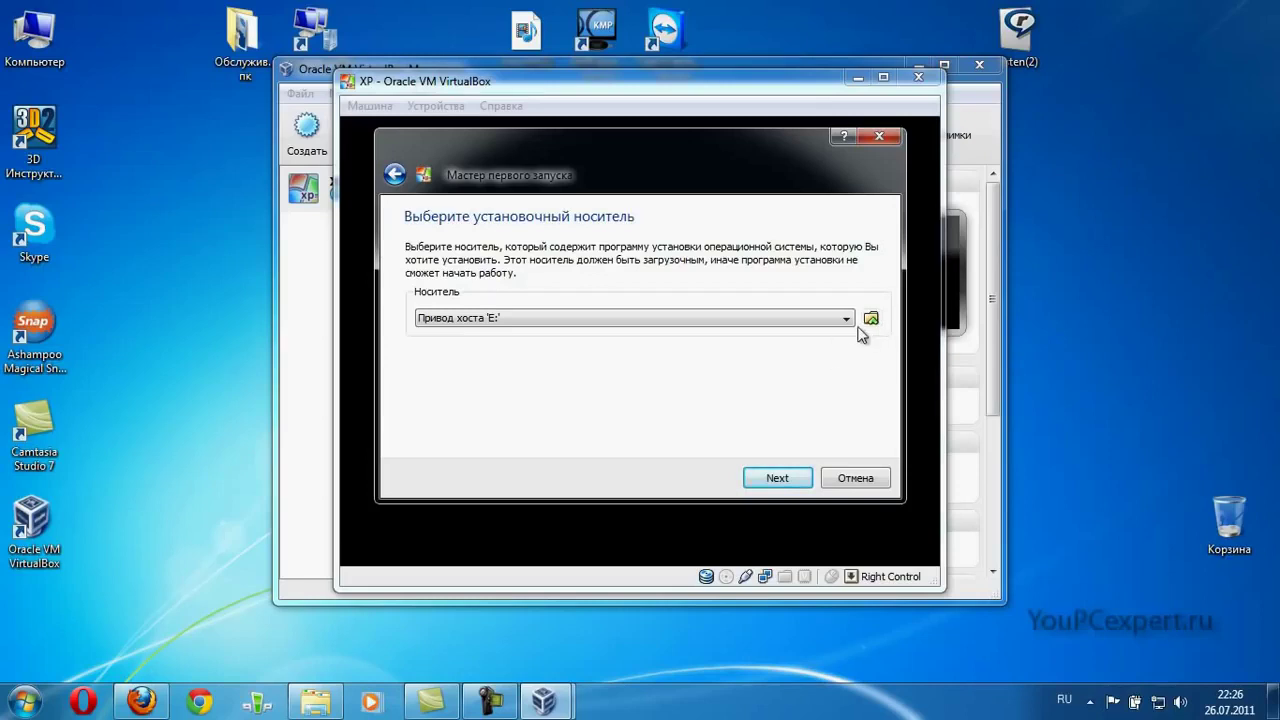
click(871, 319)
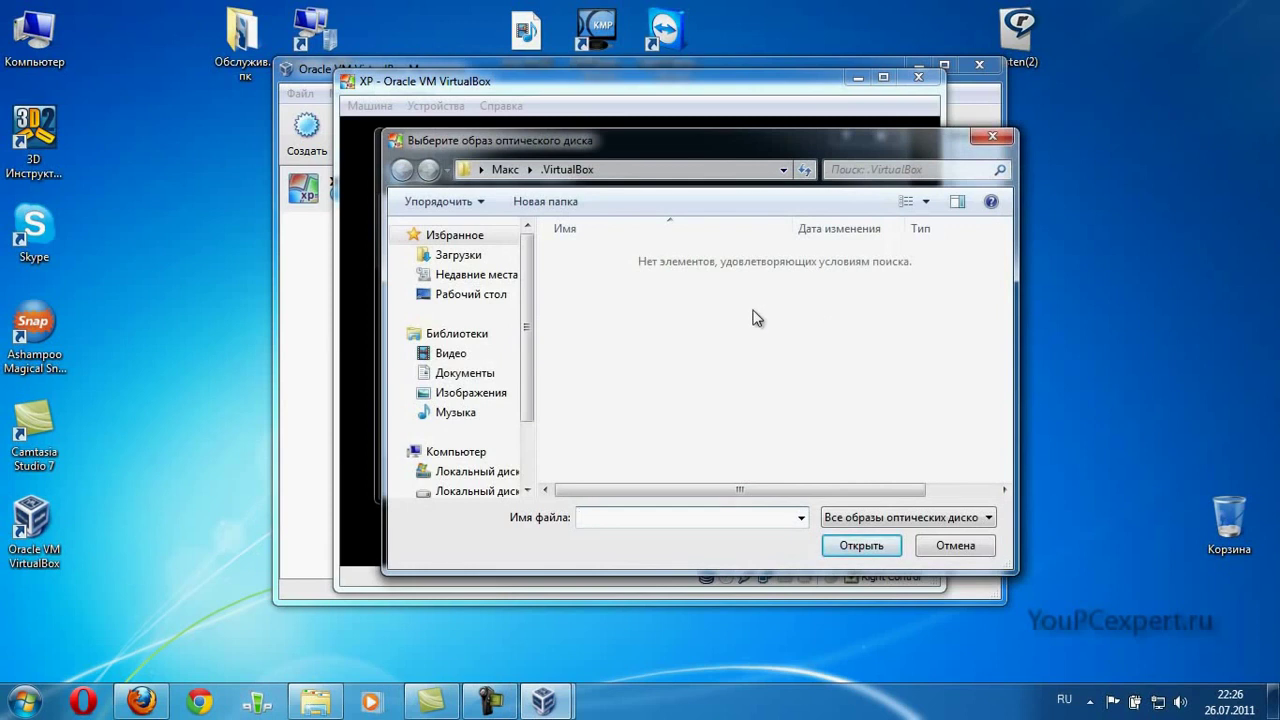
click(976, 135)
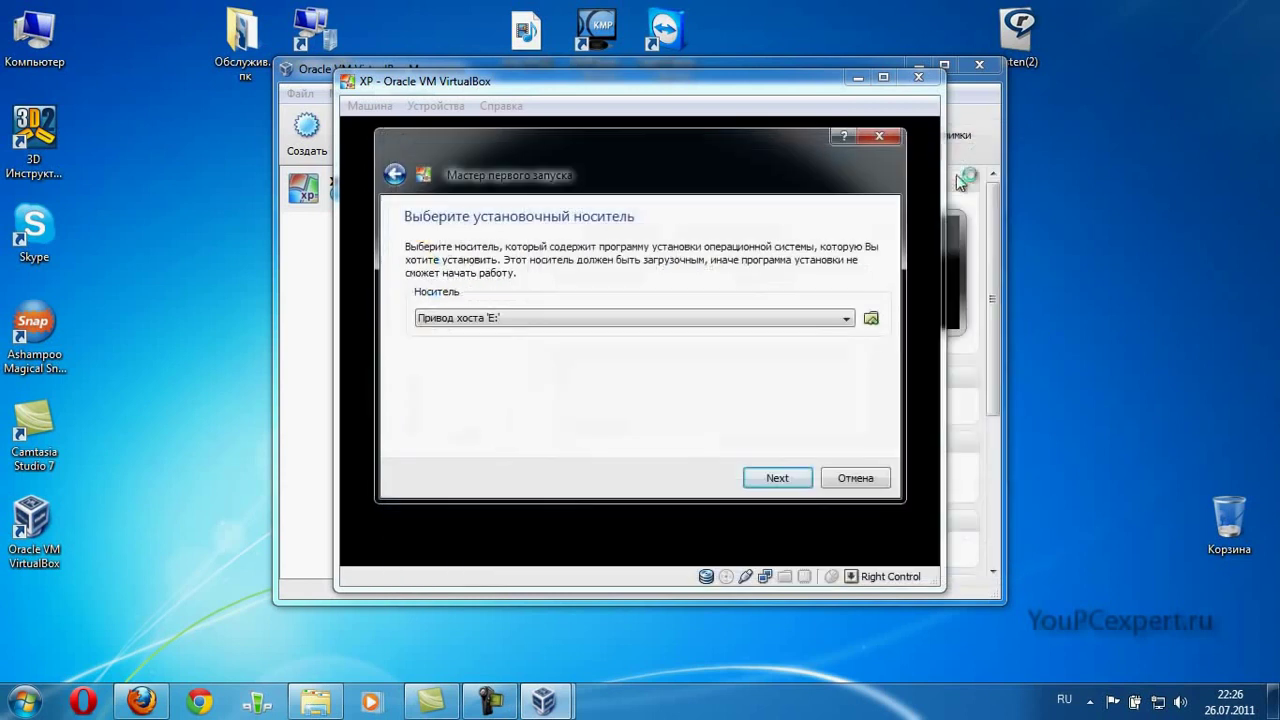
click(776, 478)
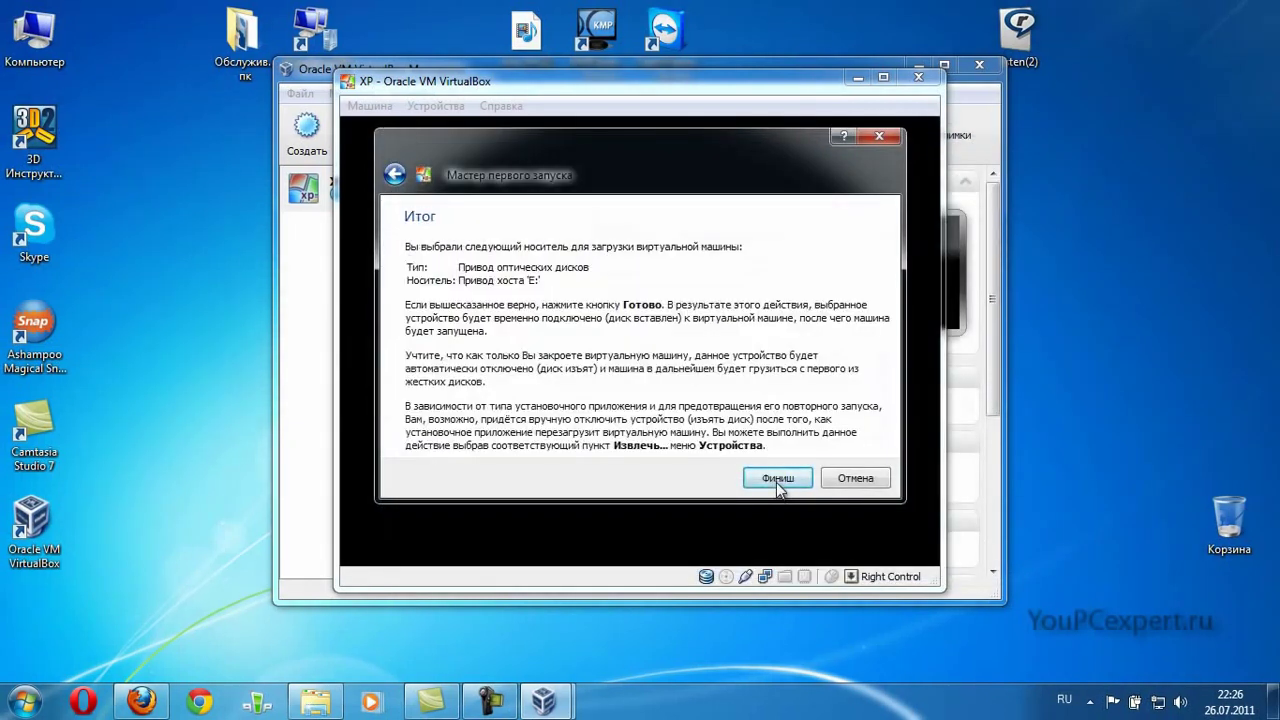
click(778, 480)
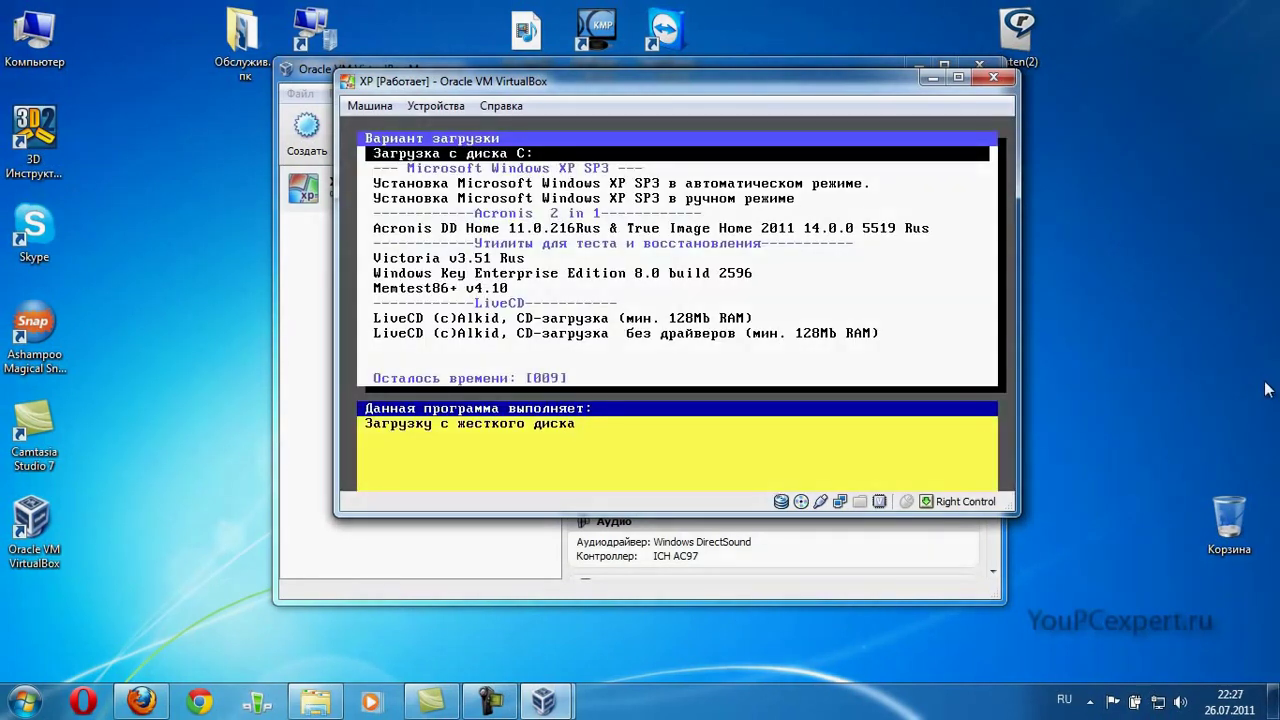
- Choose the manual Windows XP SP3 install entry from the boot menu
key(Down)
key(Down)
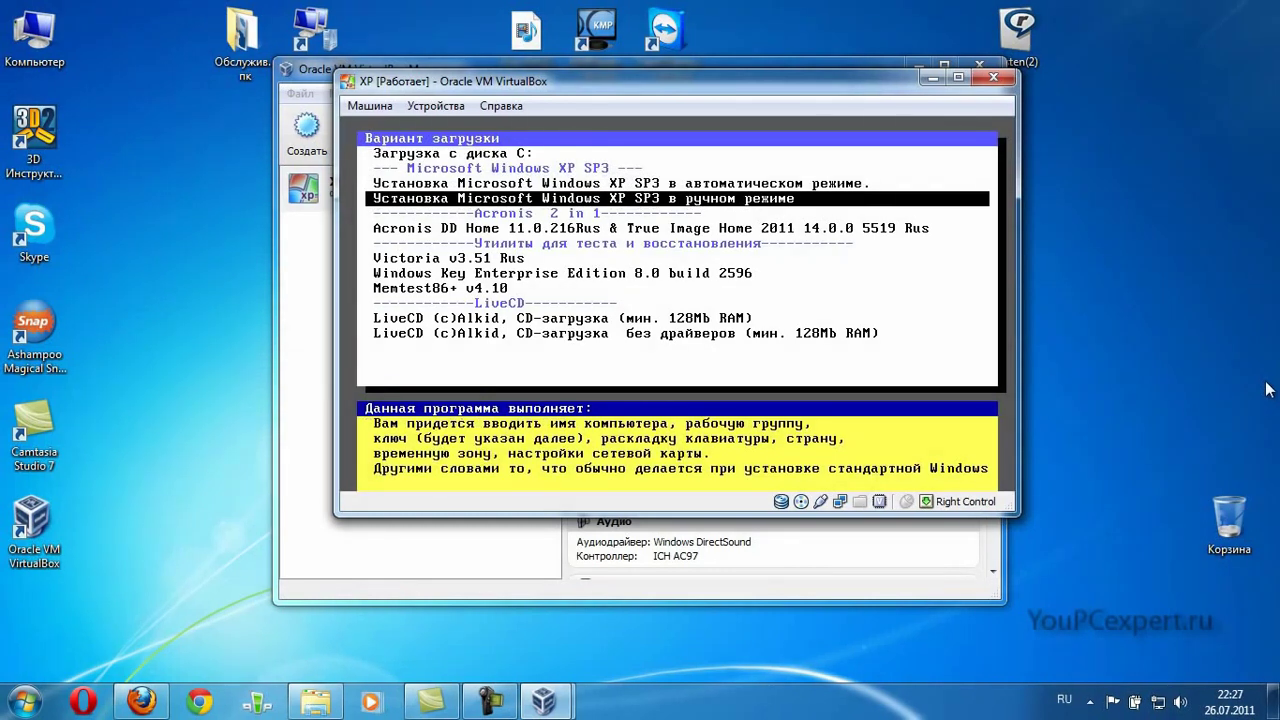
key(Return)
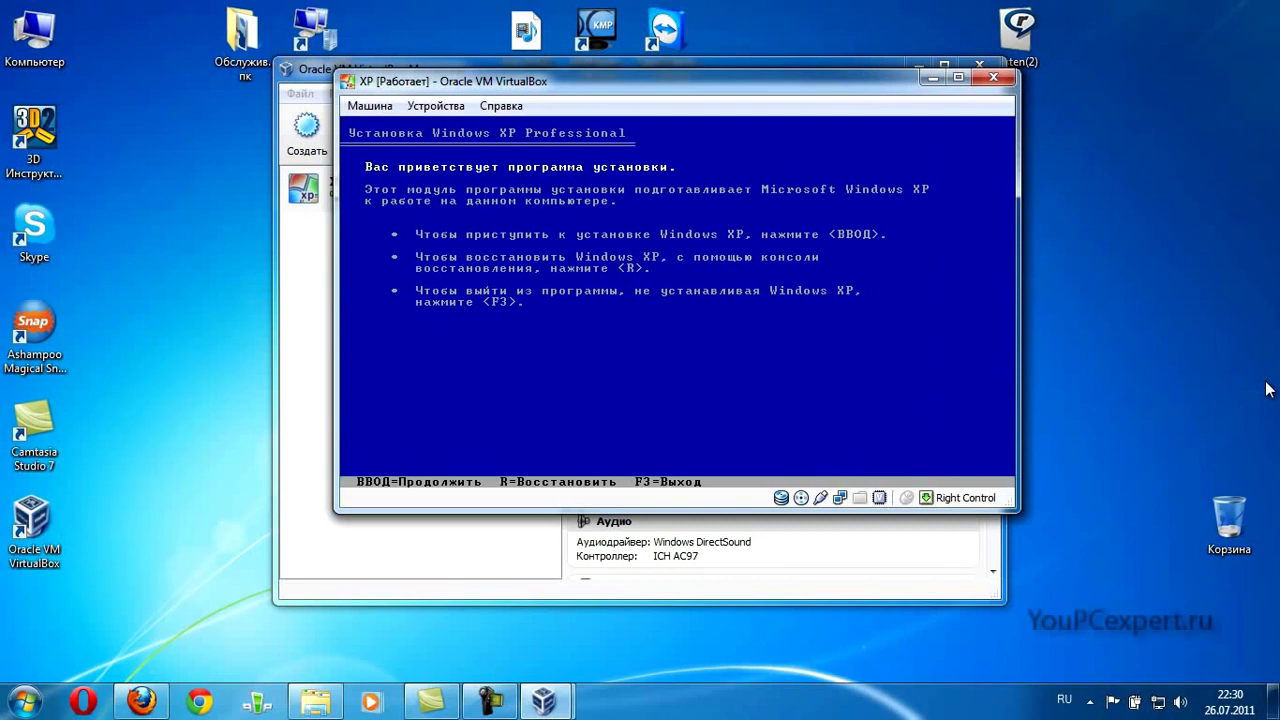
- Accept the XP license, create a 10229 MB partition C:, and install to it formatted as NTFS
key(Return)
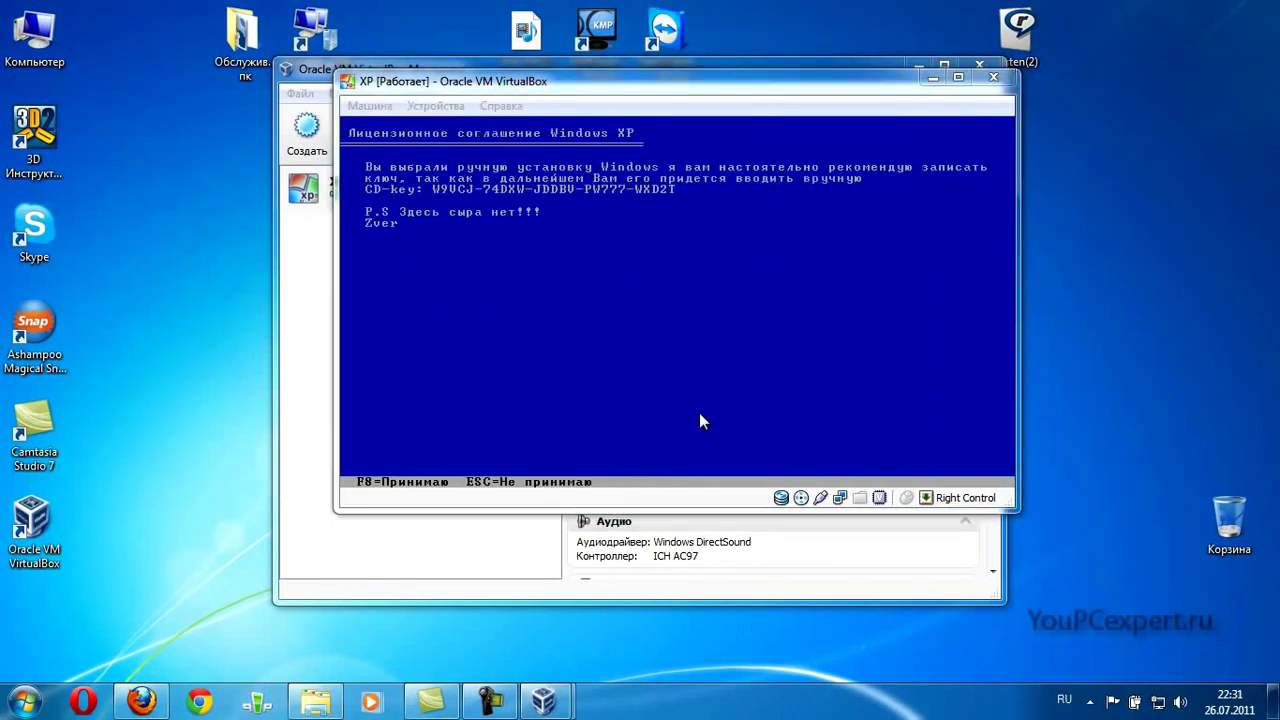
key(F8)
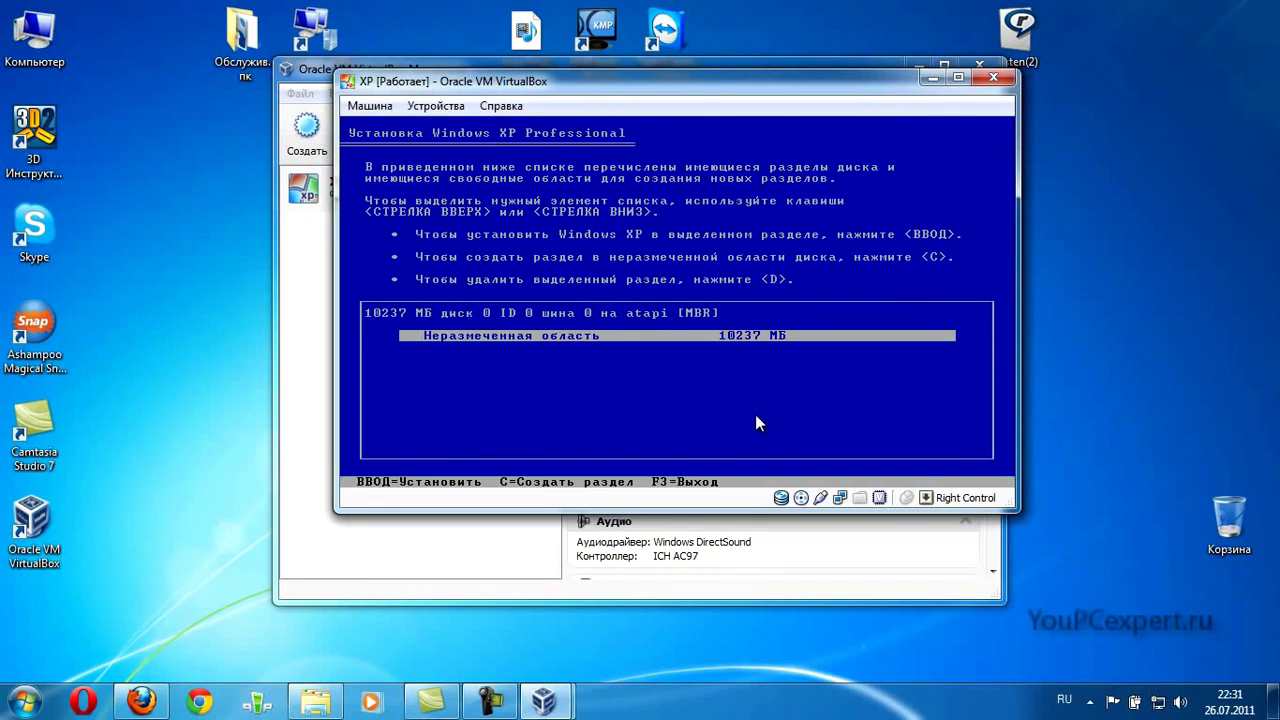
key(c)
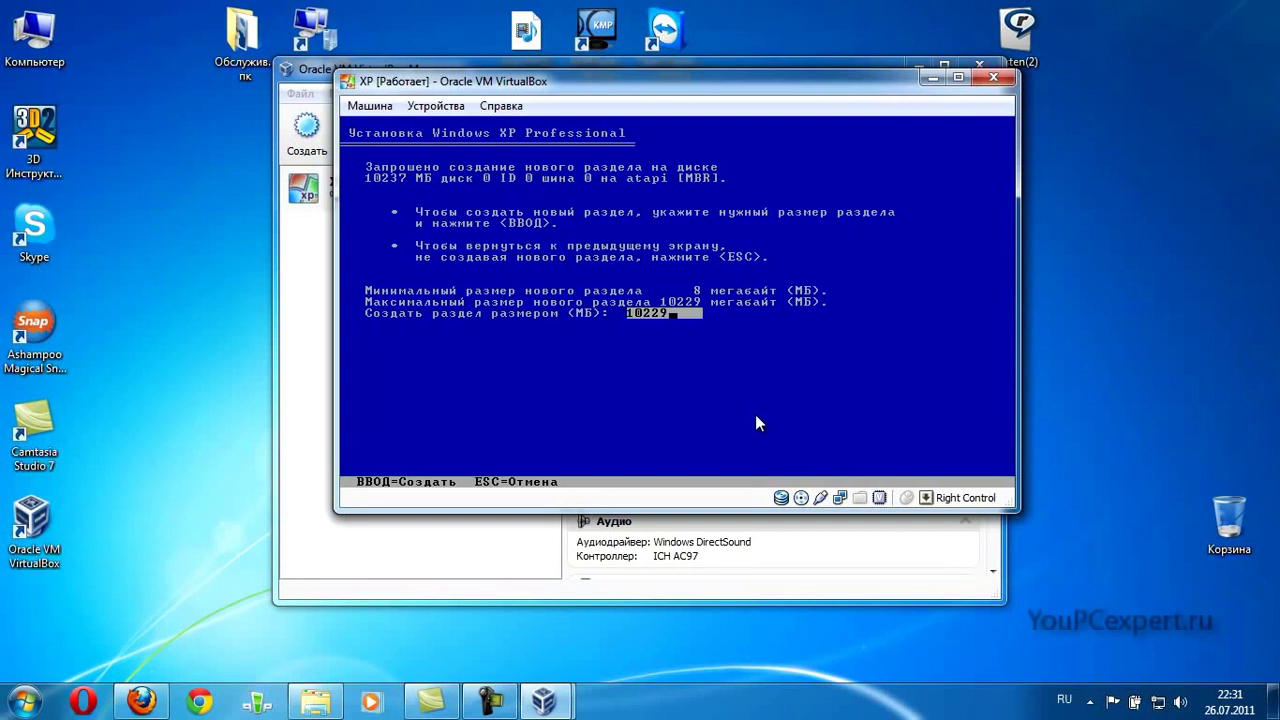
key(Return)
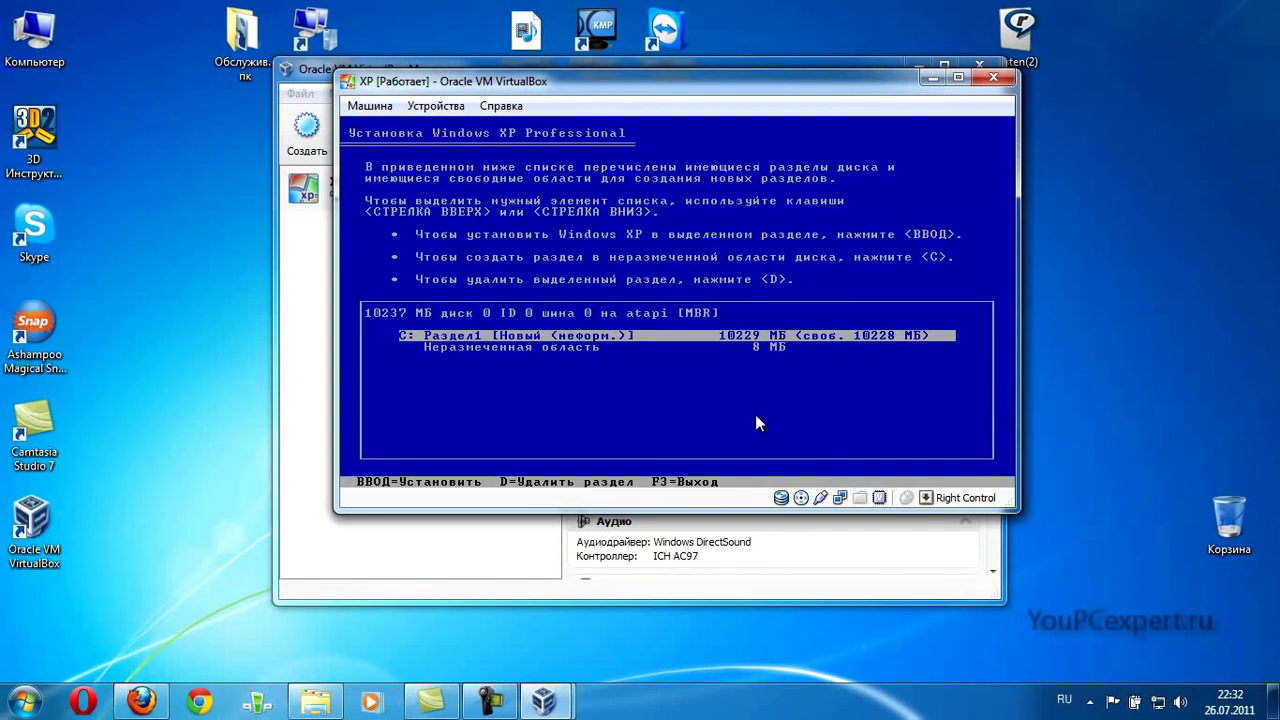
key(Return)
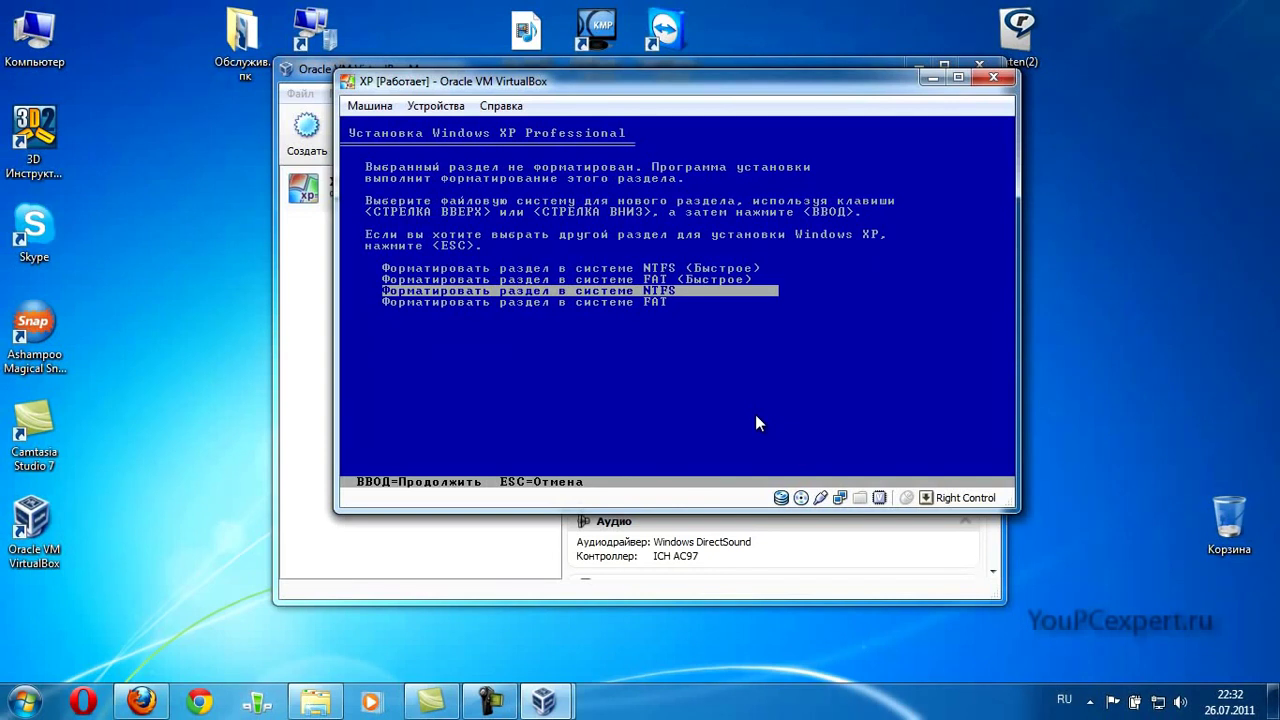
key(Return)
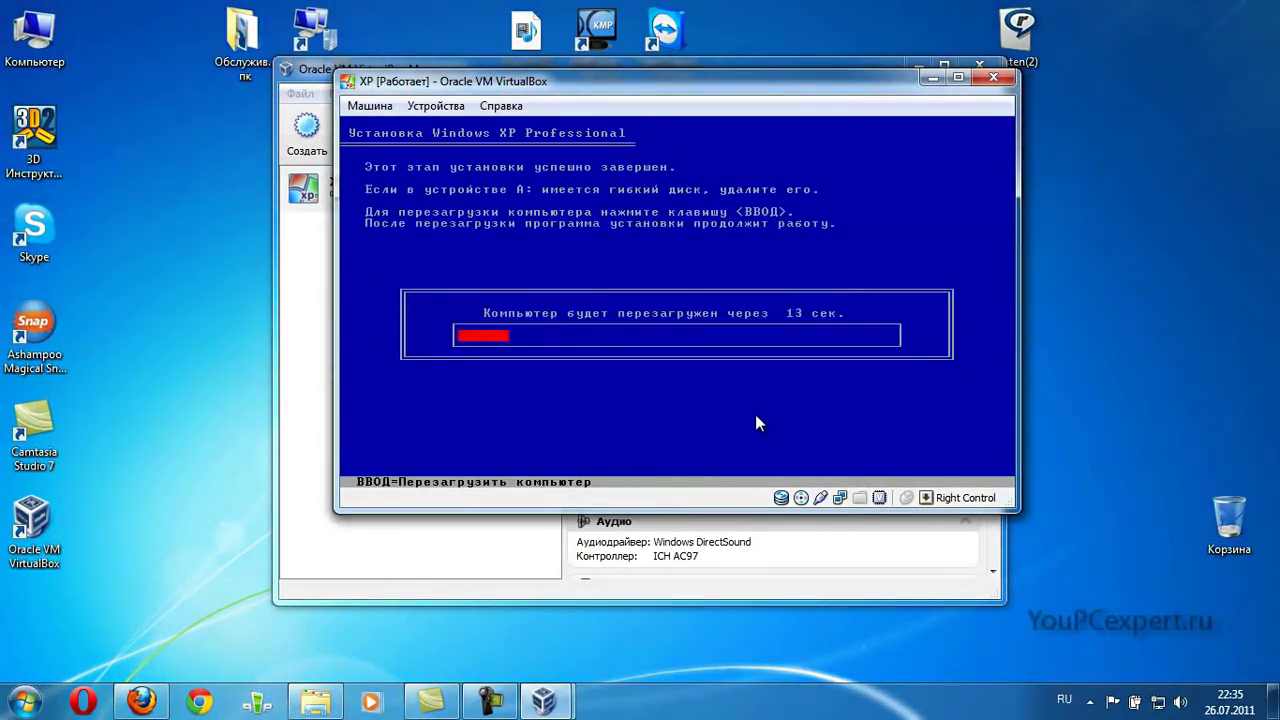
- Reboot the virtual machine immediately so graphical XP setup continues
key(Return)
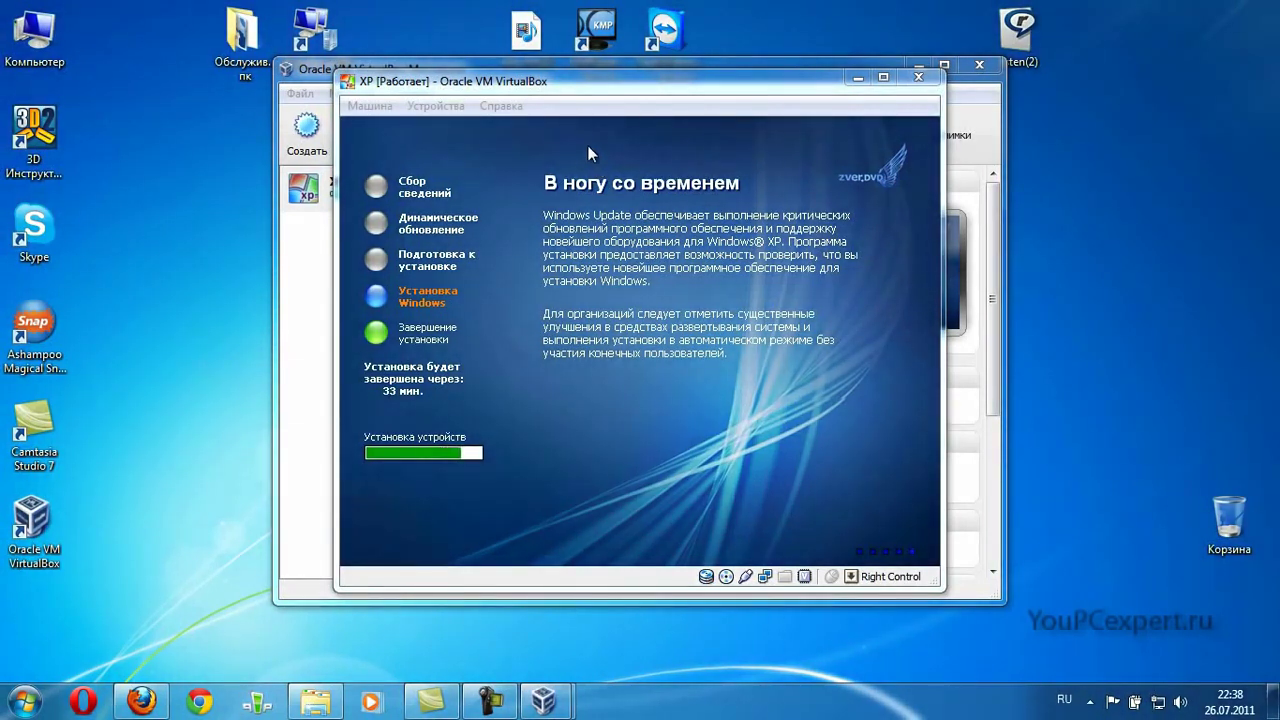
- Enter the owner's name, organization YouPCexpert, and the 25-character product key
click(822, 502)
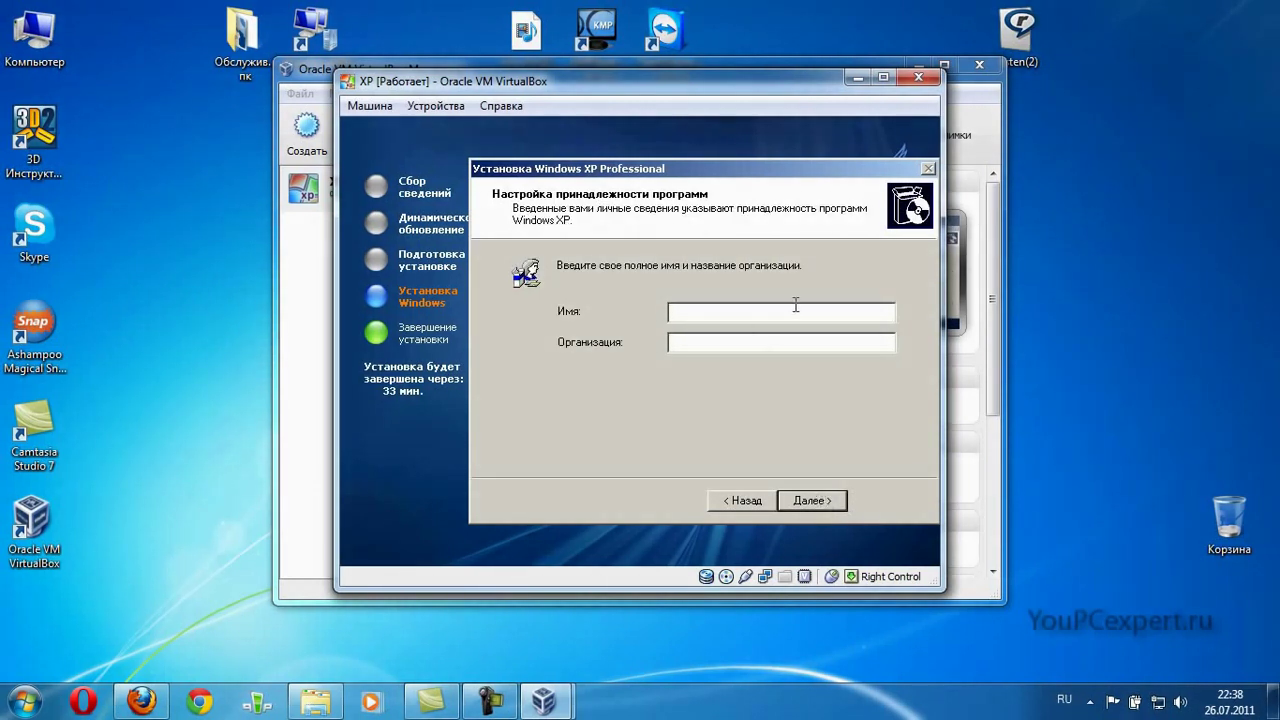
text(Макс)
text(You)
text(PC)
text(expert)
click(823, 503)
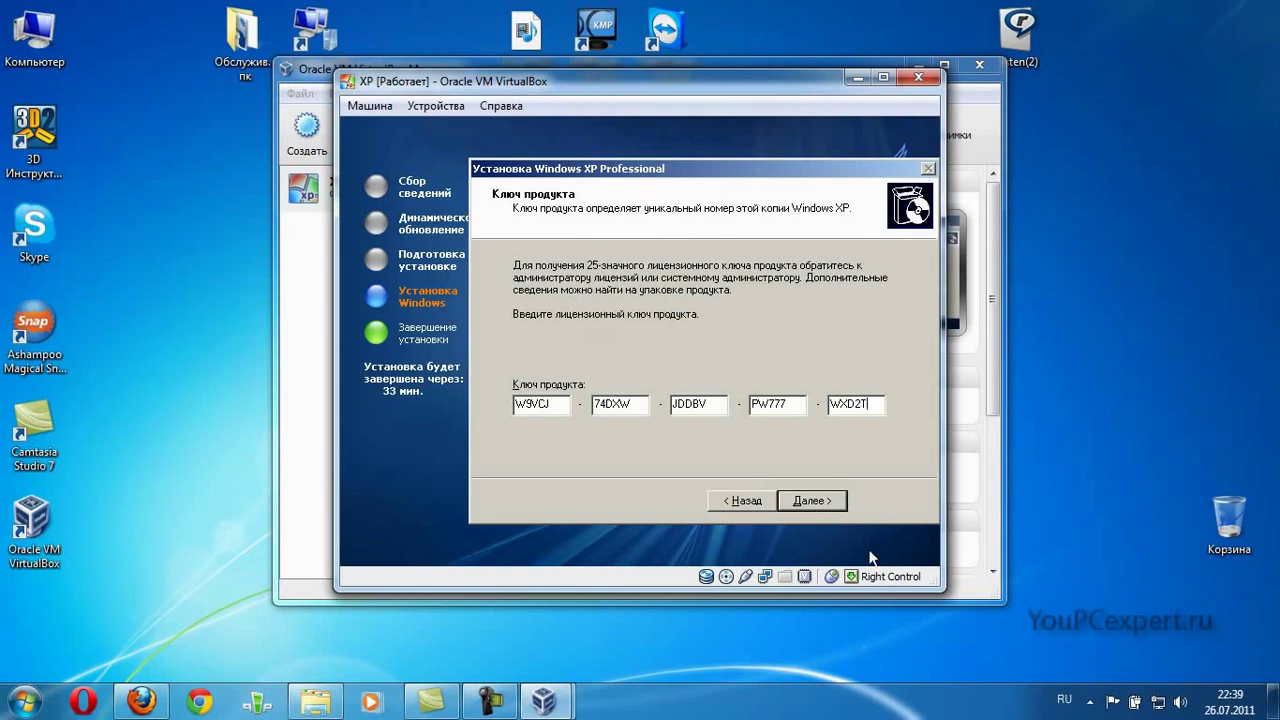
- Keep the suggested computer name and set the time zone to (GMT+02:00) Вильнюс, Киев
click(831, 505)
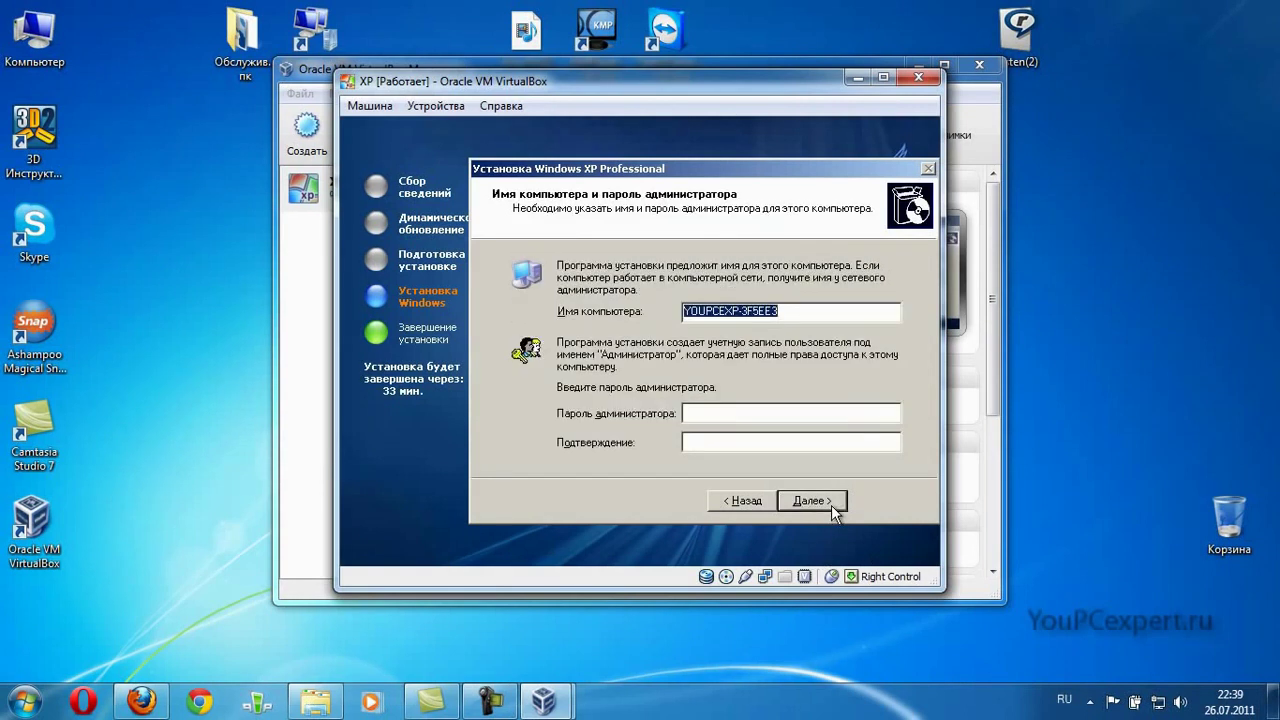
click(831, 505)
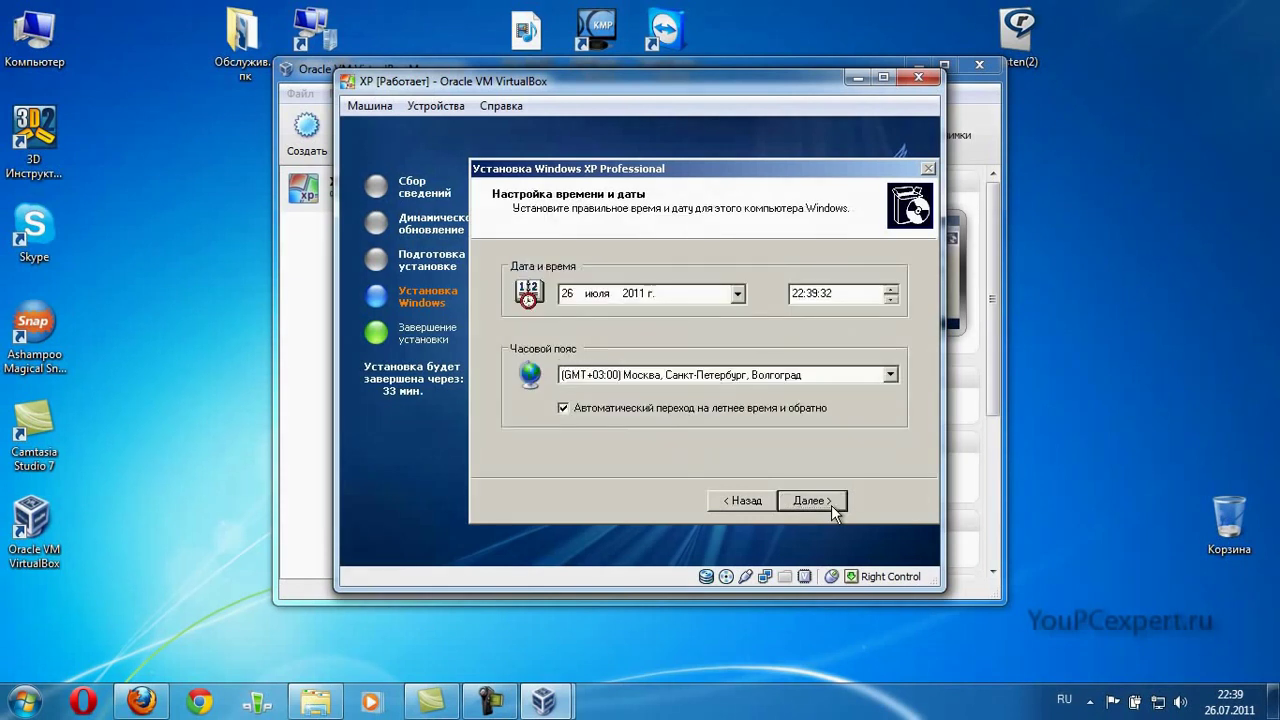
click(820, 375)
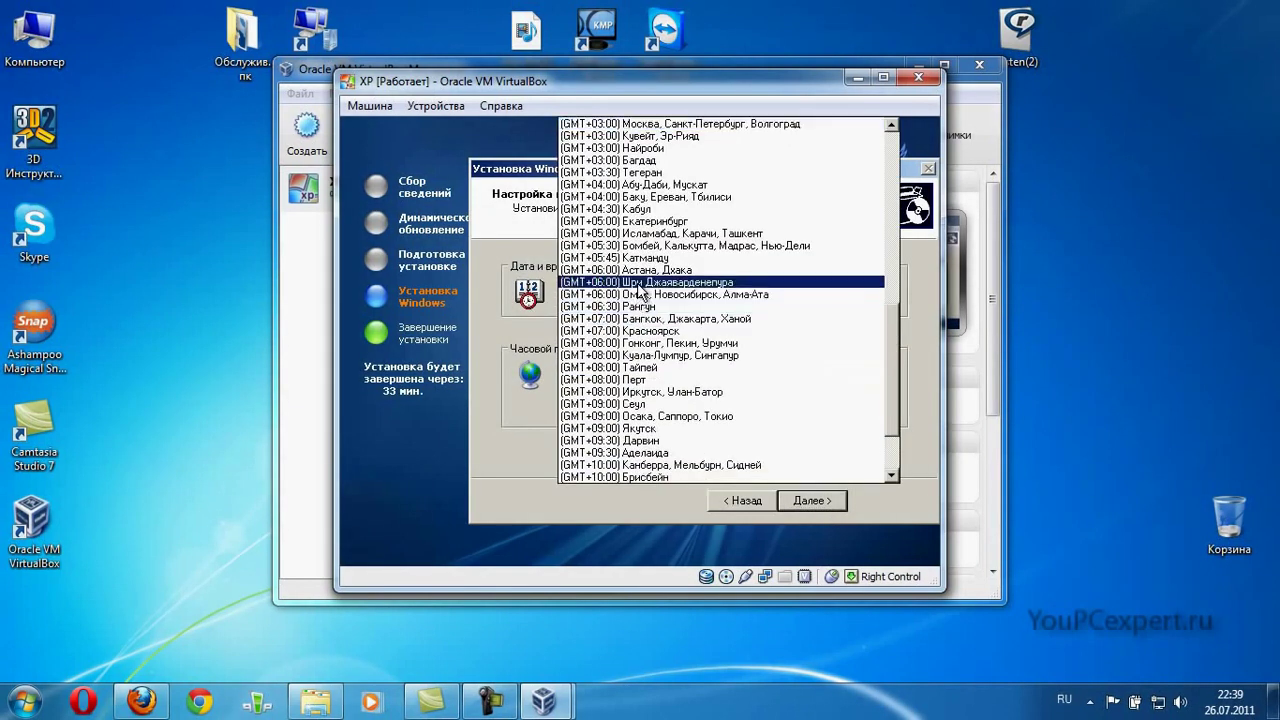
scroll(893, 125, up, 2)
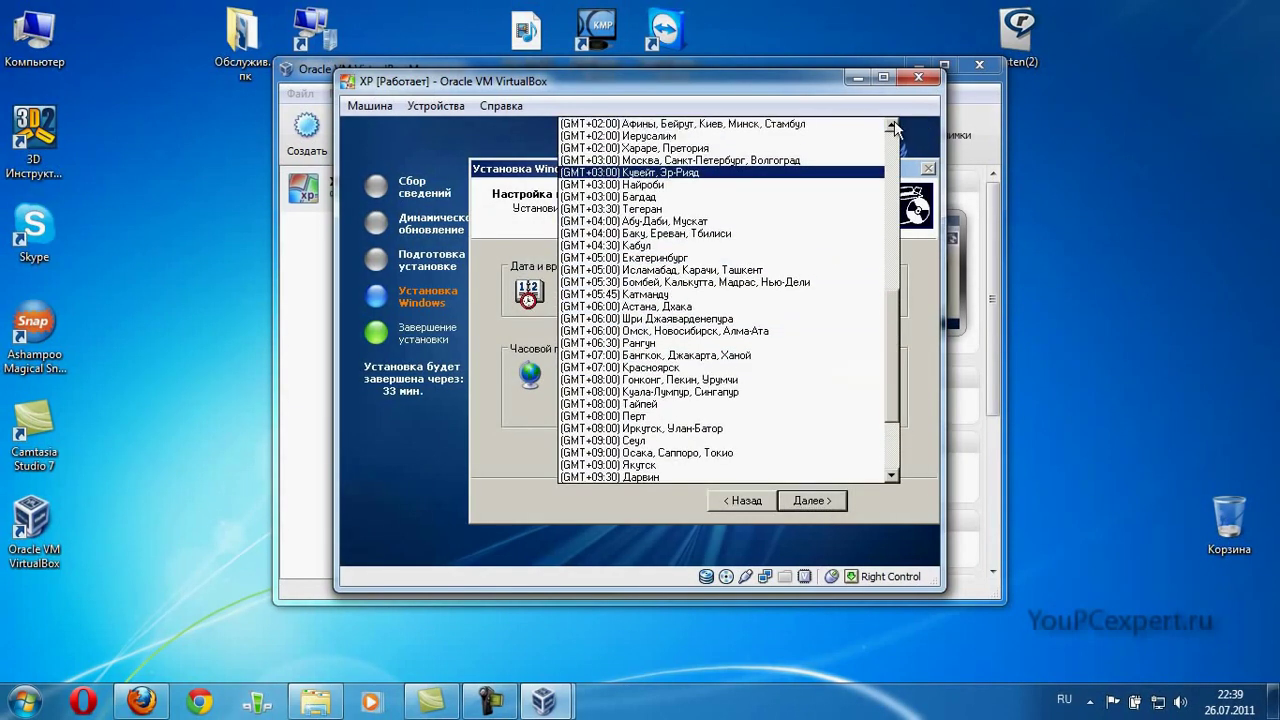
scroll(893, 125, up, 4)
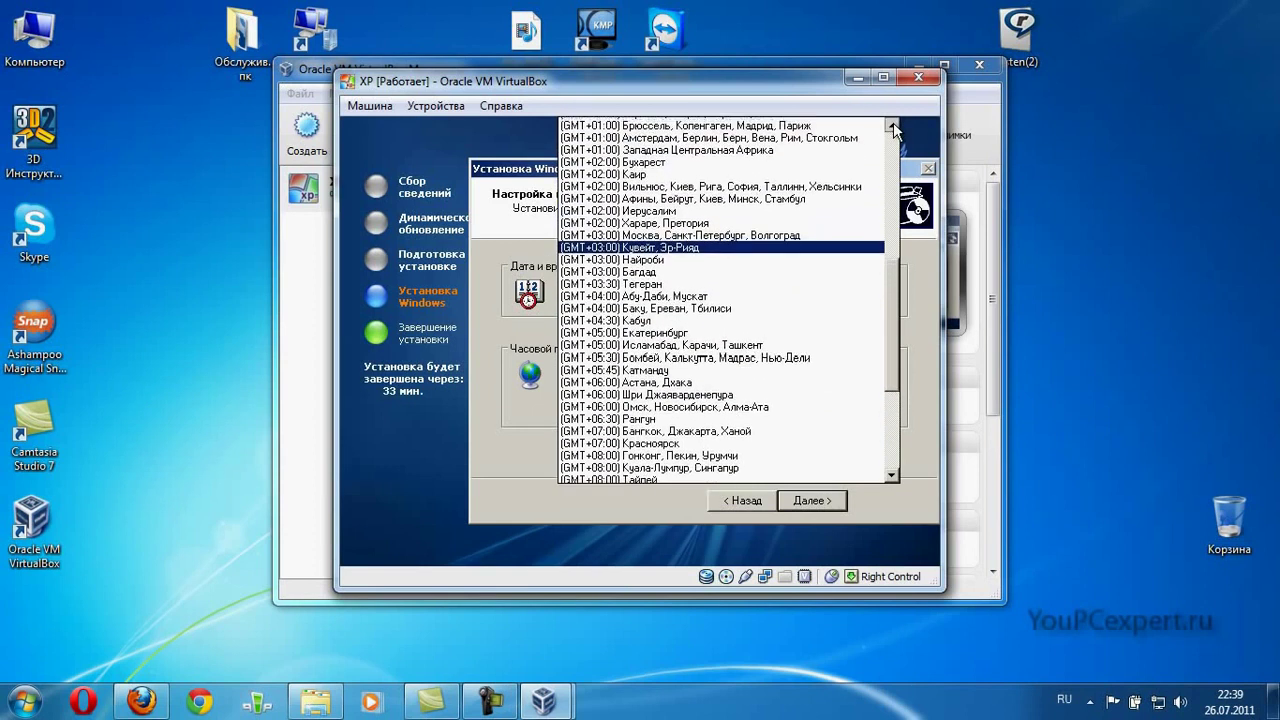
scroll(893, 125, up, 4)
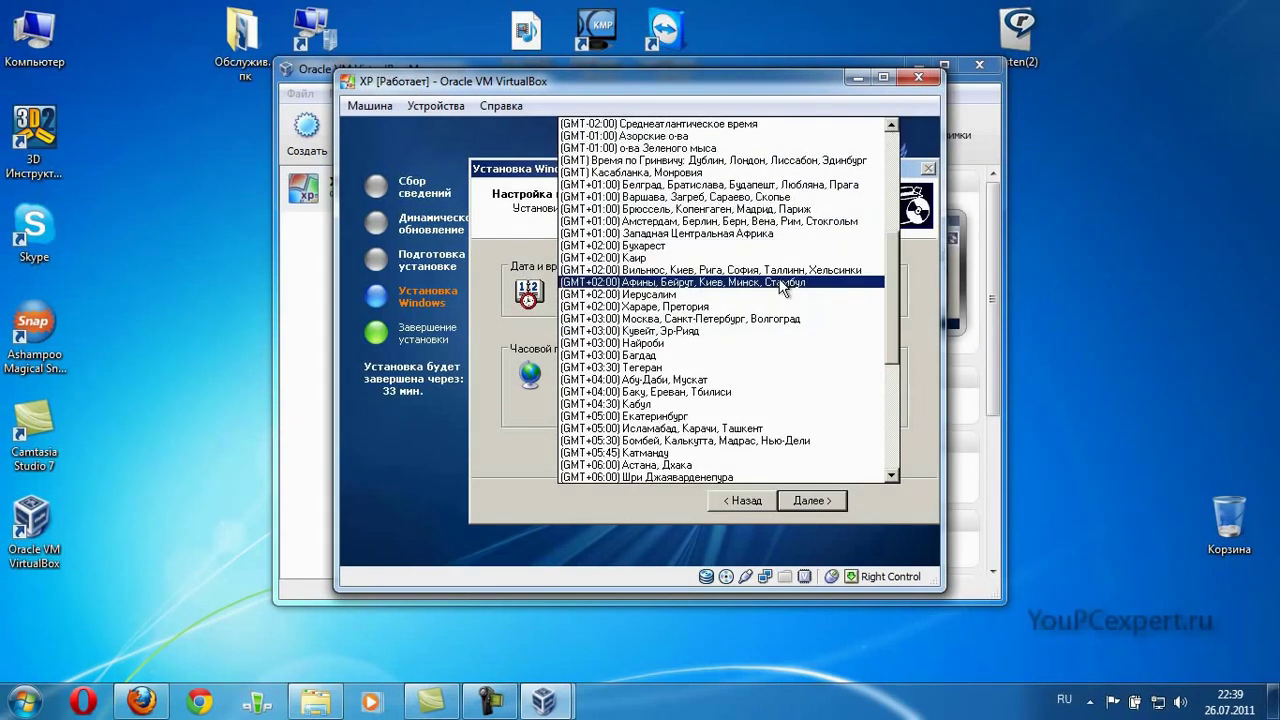
click(781, 272)
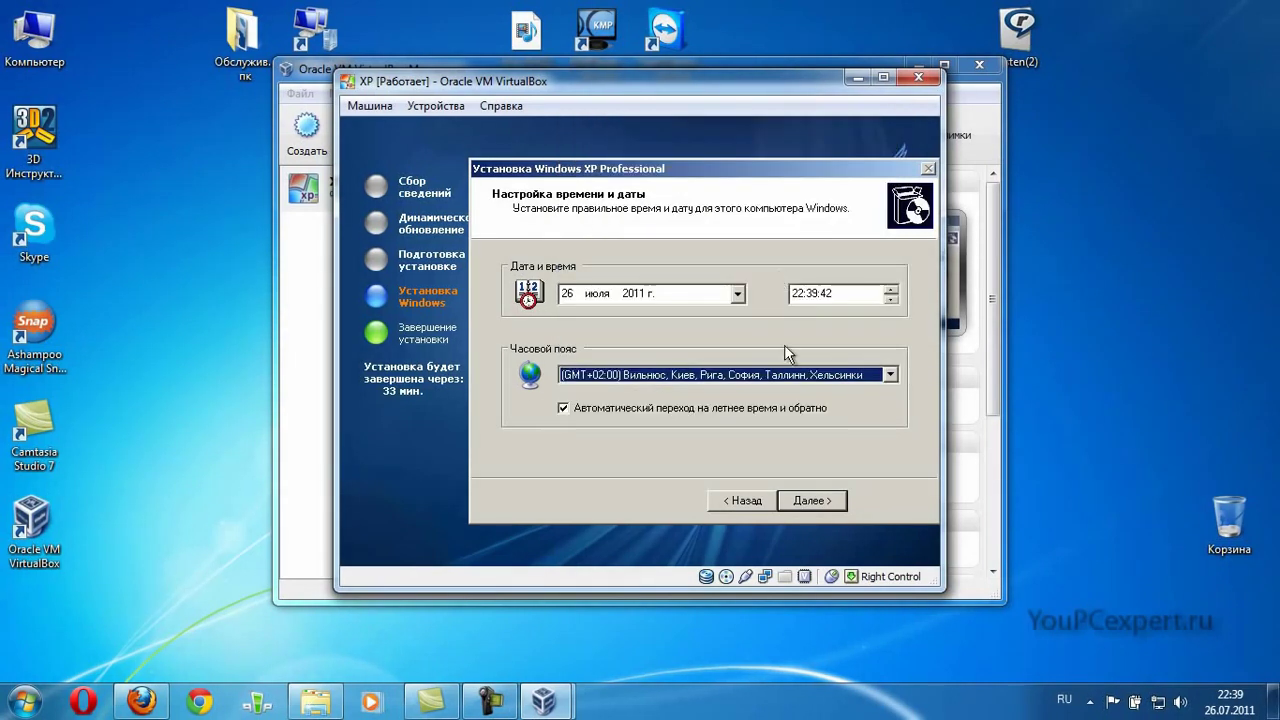
click(803, 501)
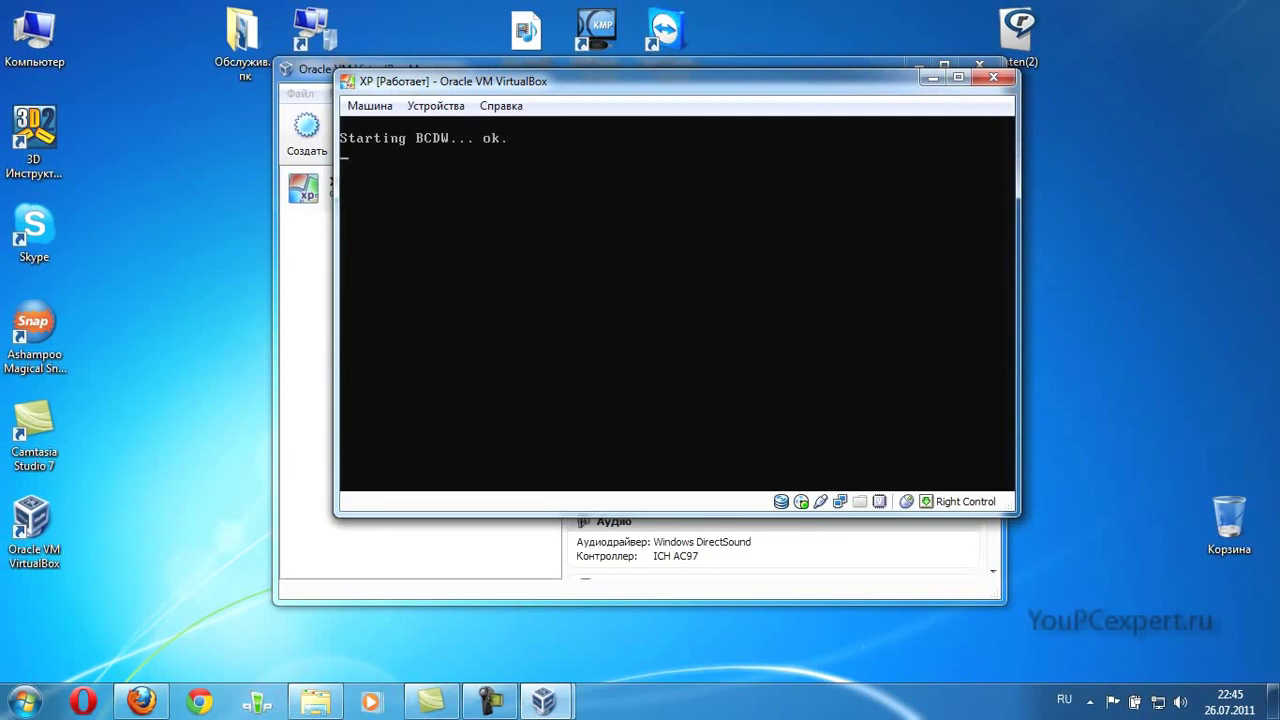
- Continue past the BCDW boot menu and accept the new guest screen resolution
key(Return)
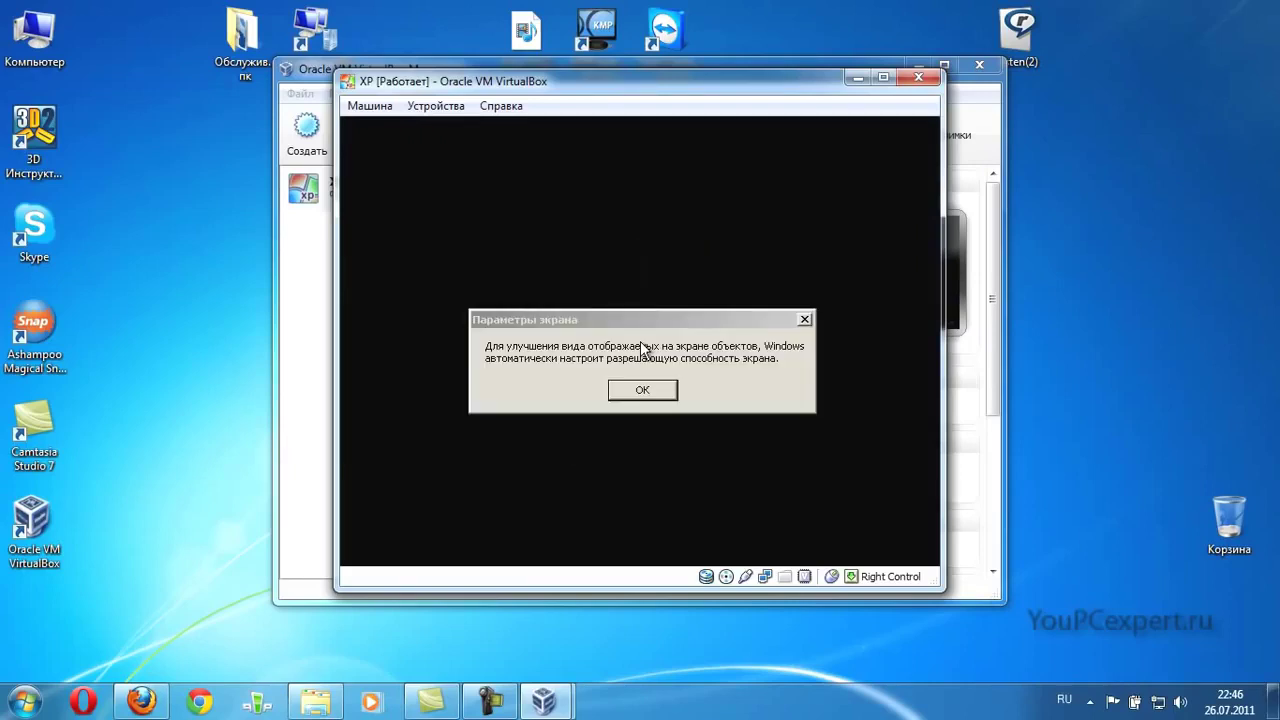
click(642, 388)
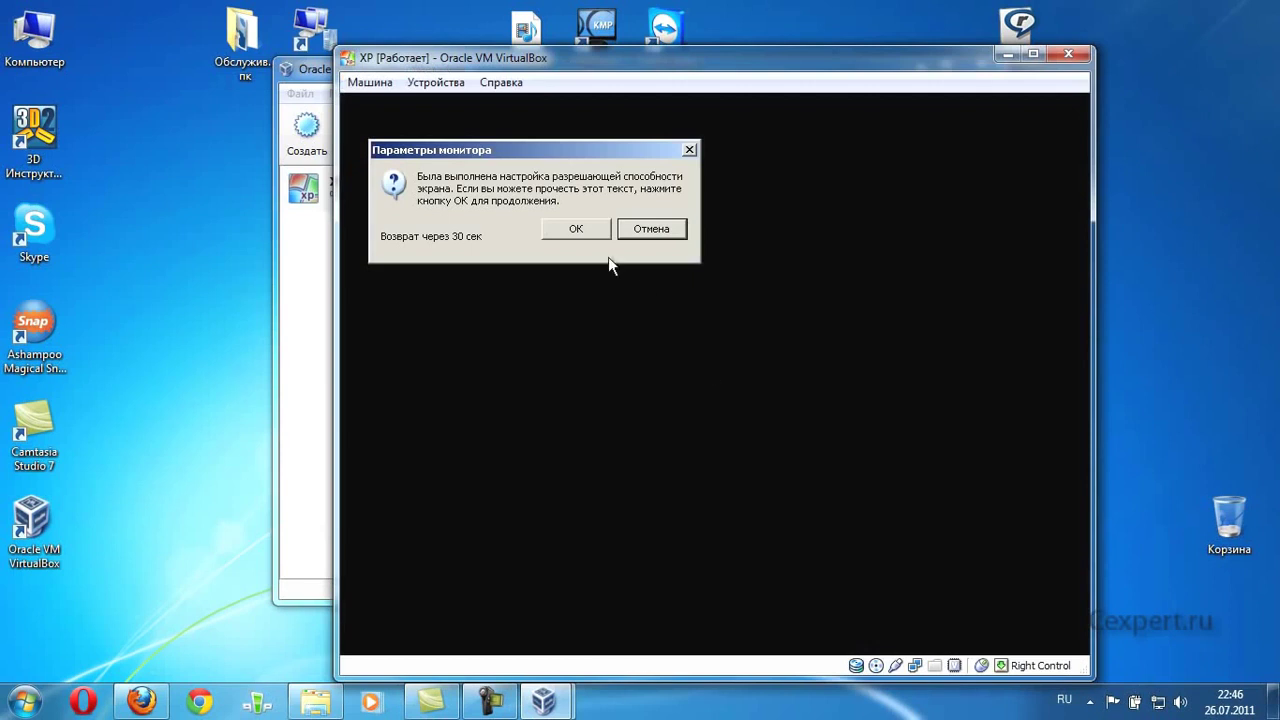
click(565, 228)
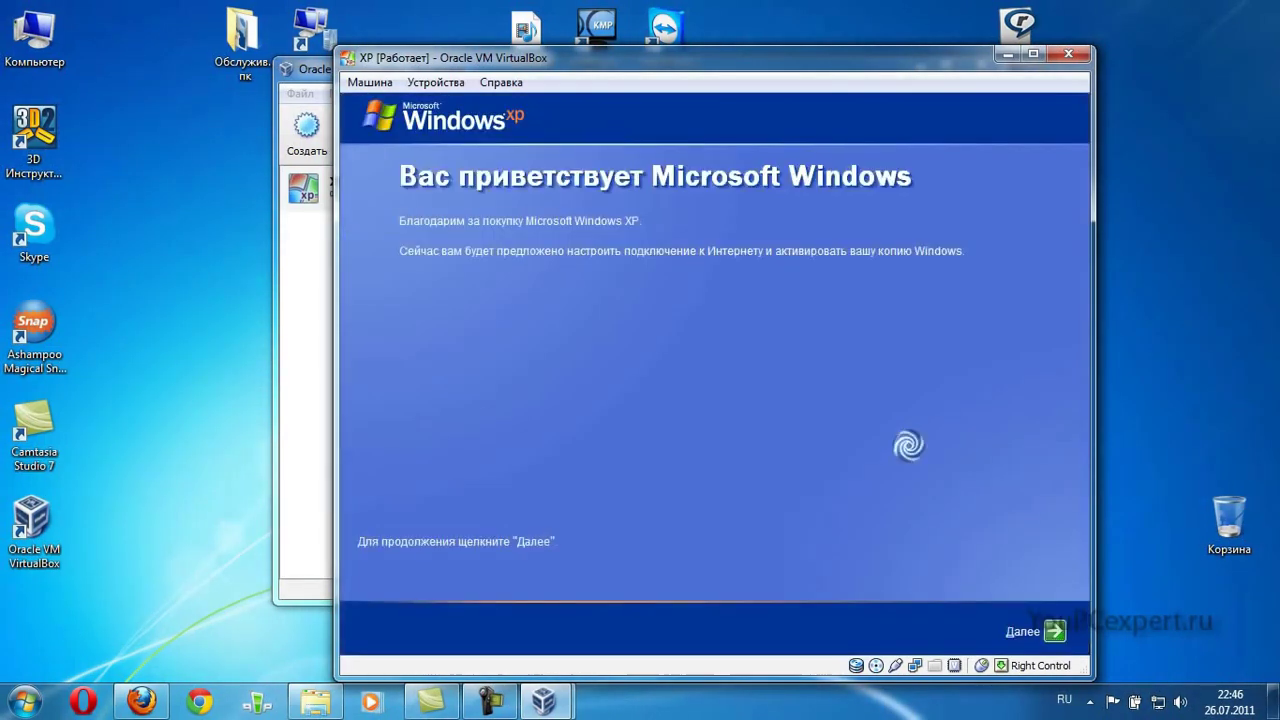
- Postpone automatic updates, create one user account with the user's name, and finish first-run setup
click(1058, 630)
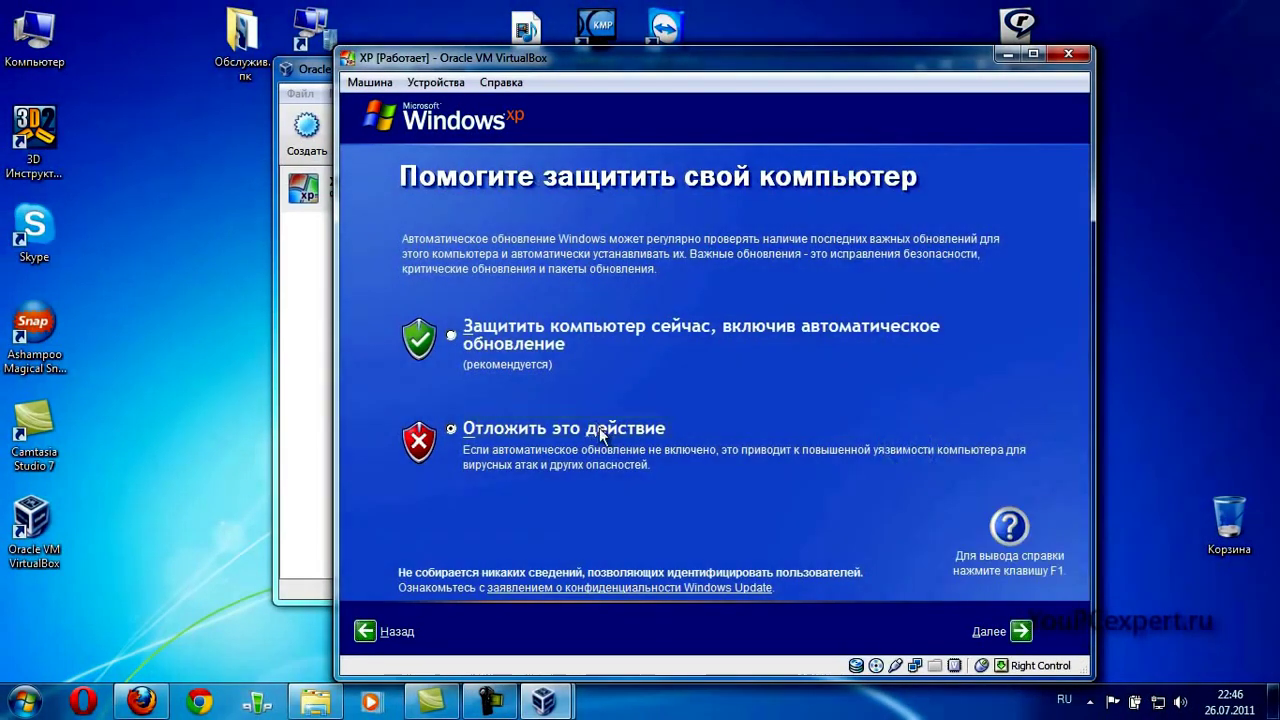
click(1023, 630)
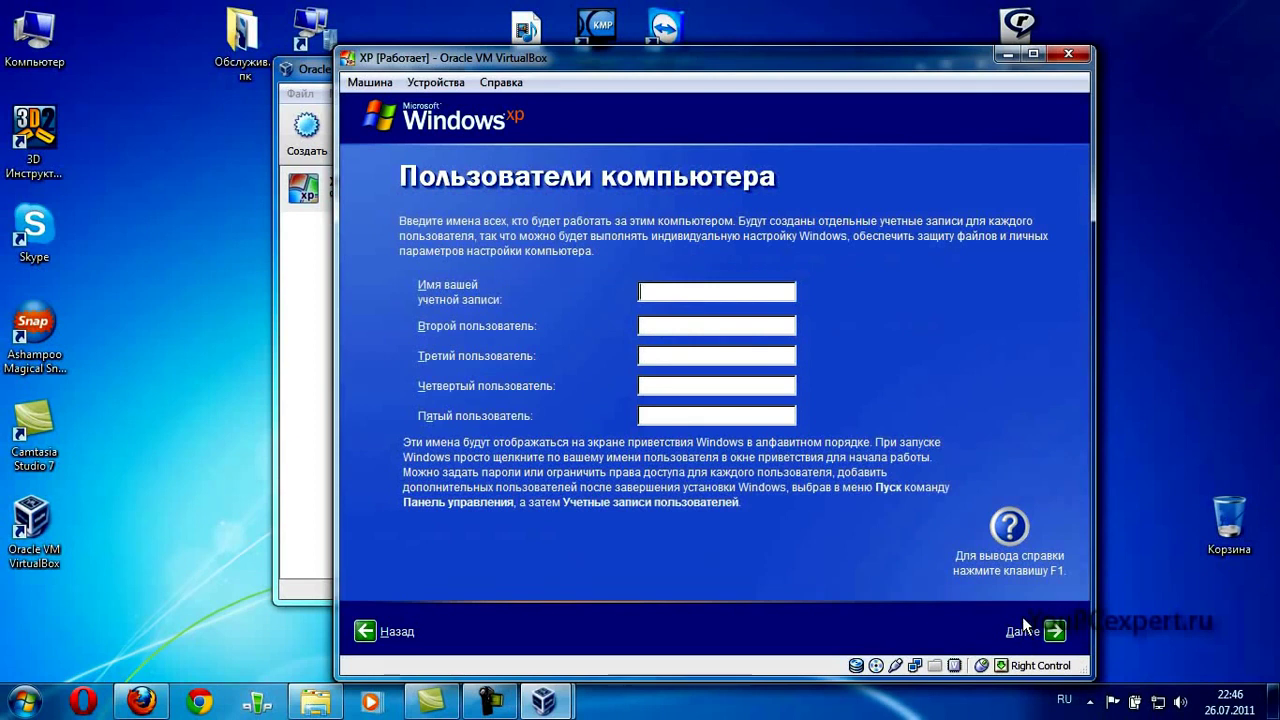
text(Макс)
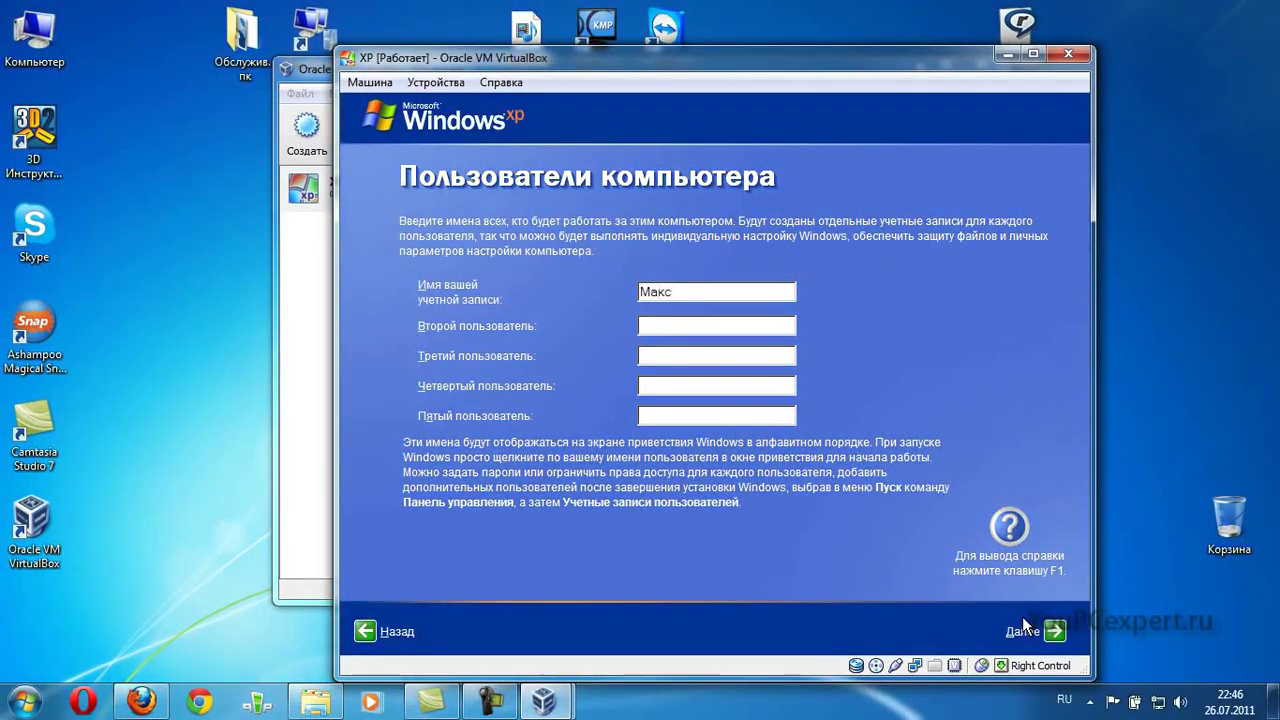
click(1055, 630)
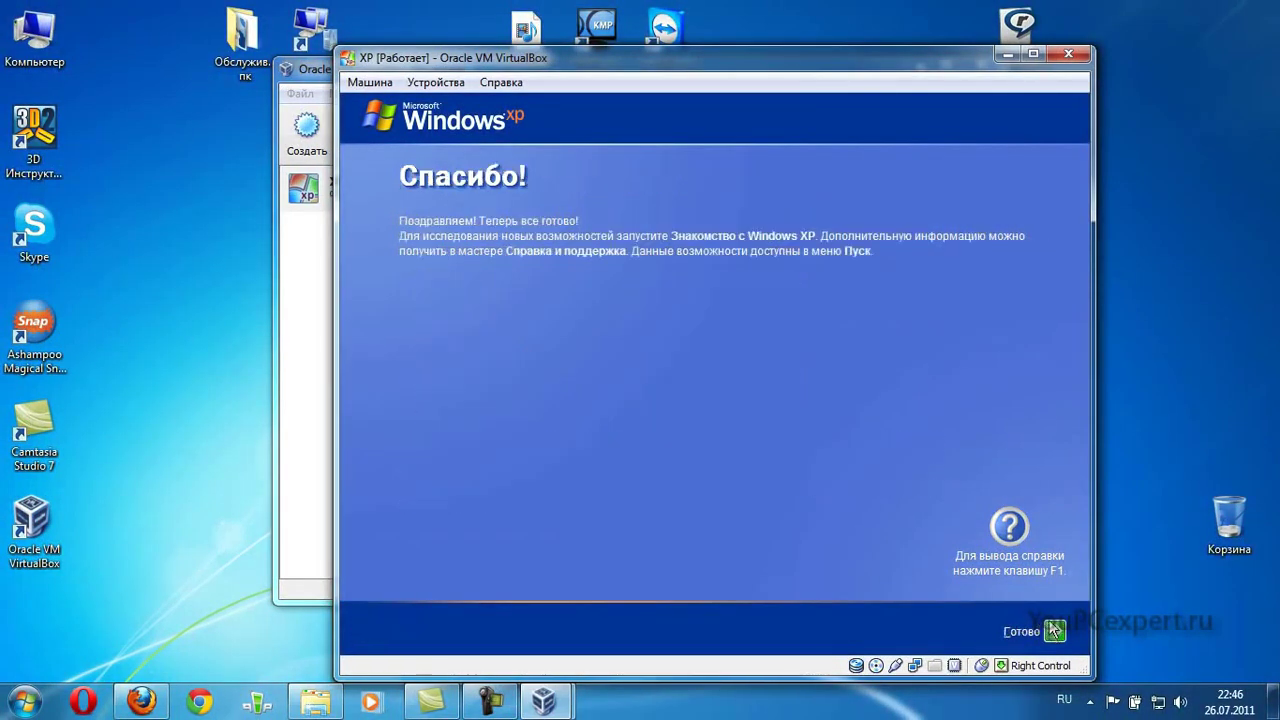
click(1055, 630)
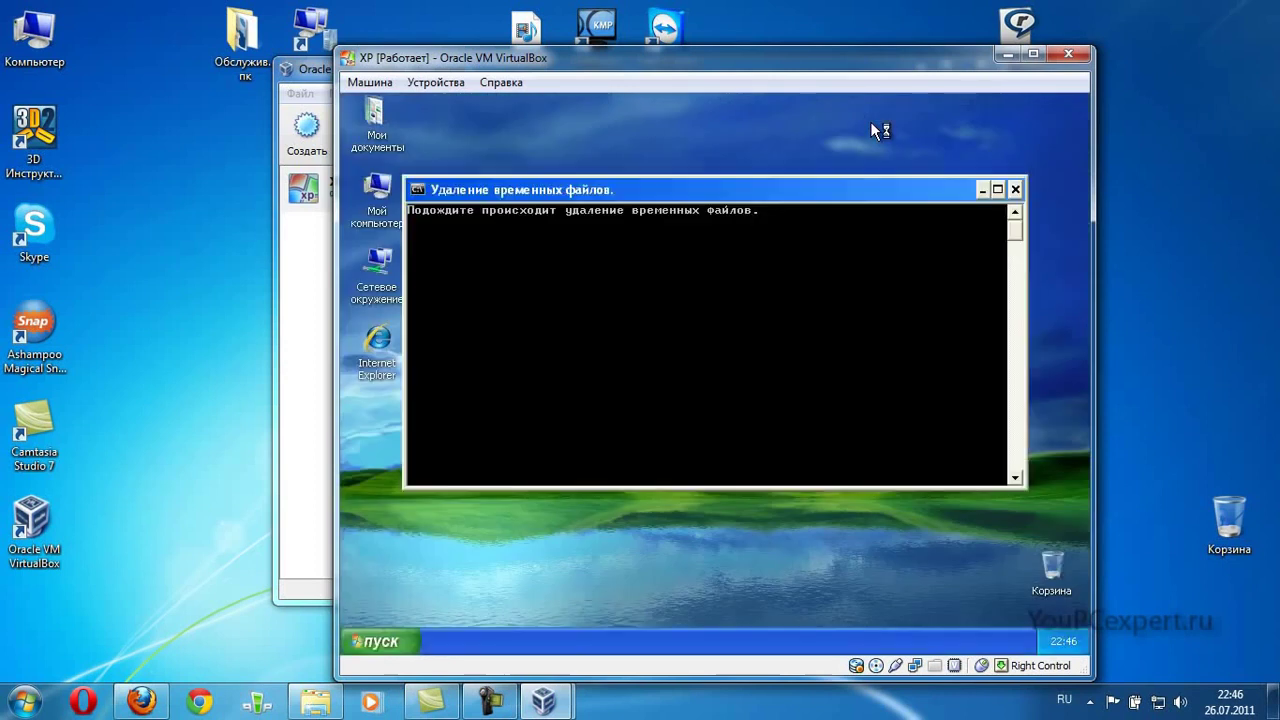
- Close the cleanup console and power off the XP machine with Выключить машину
click(1017, 189)
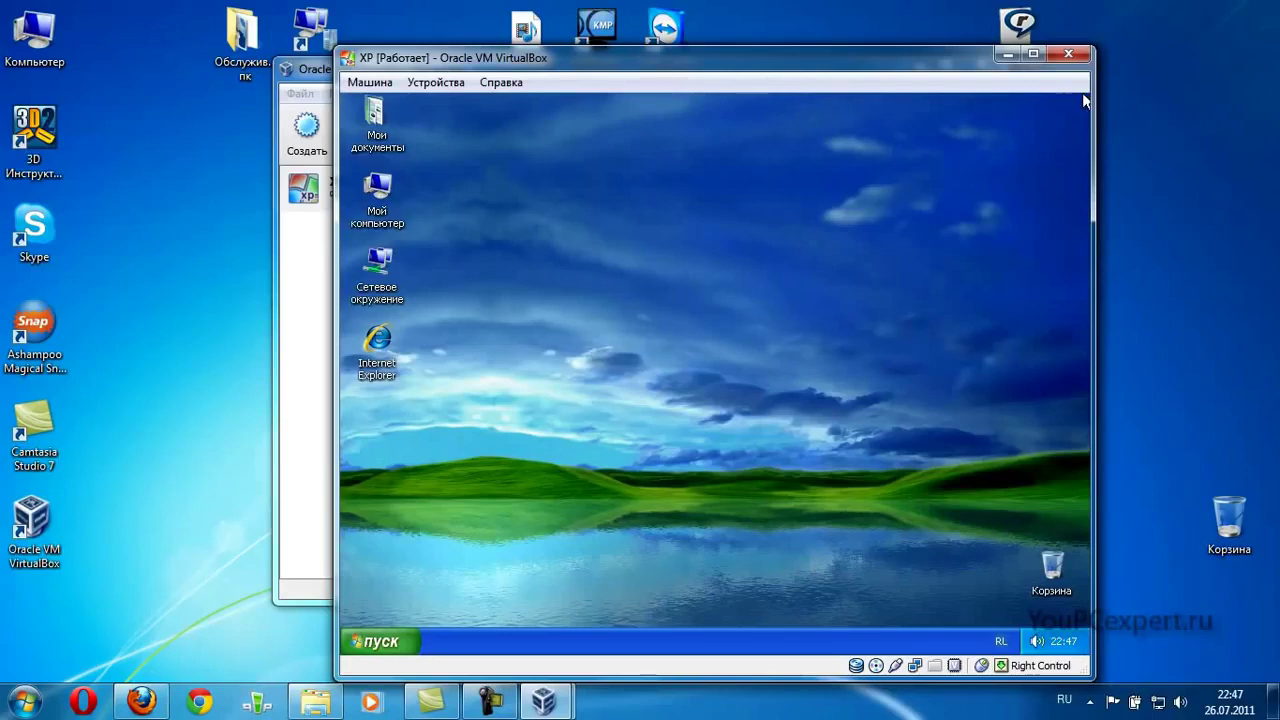
key(Control_R)
click(1069, 52)
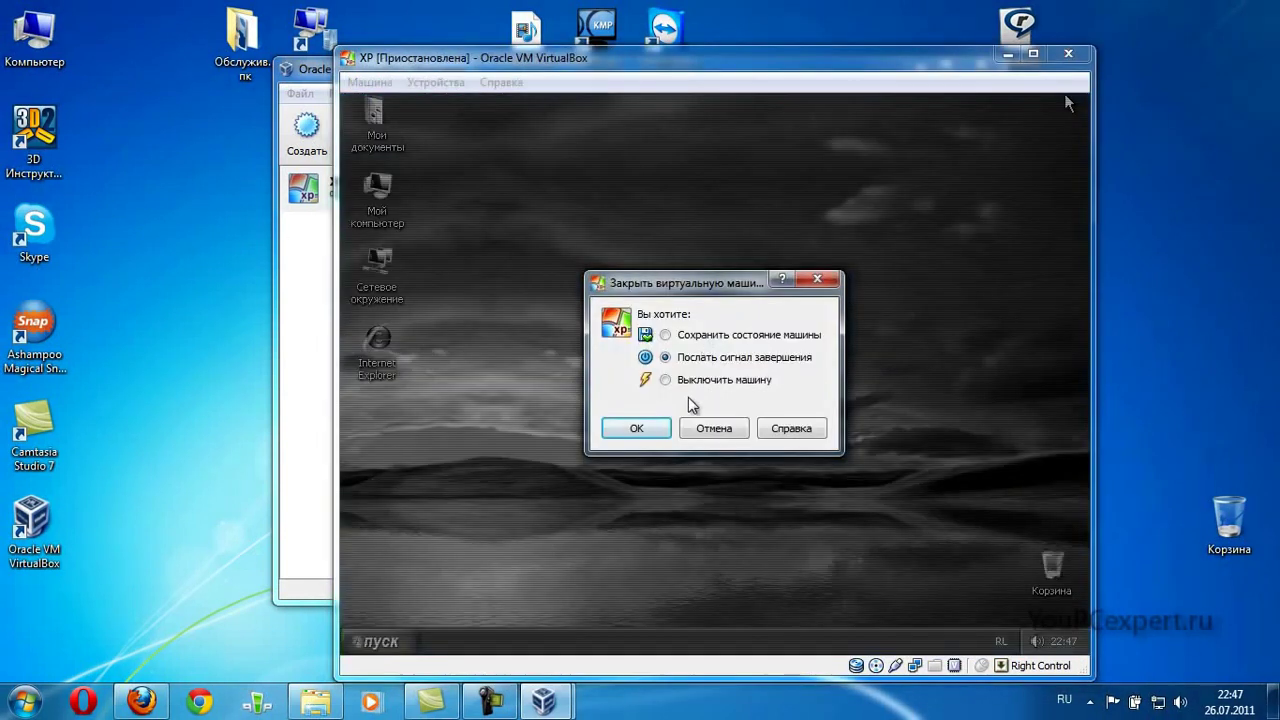
click(672, 381)
click(638, 428)
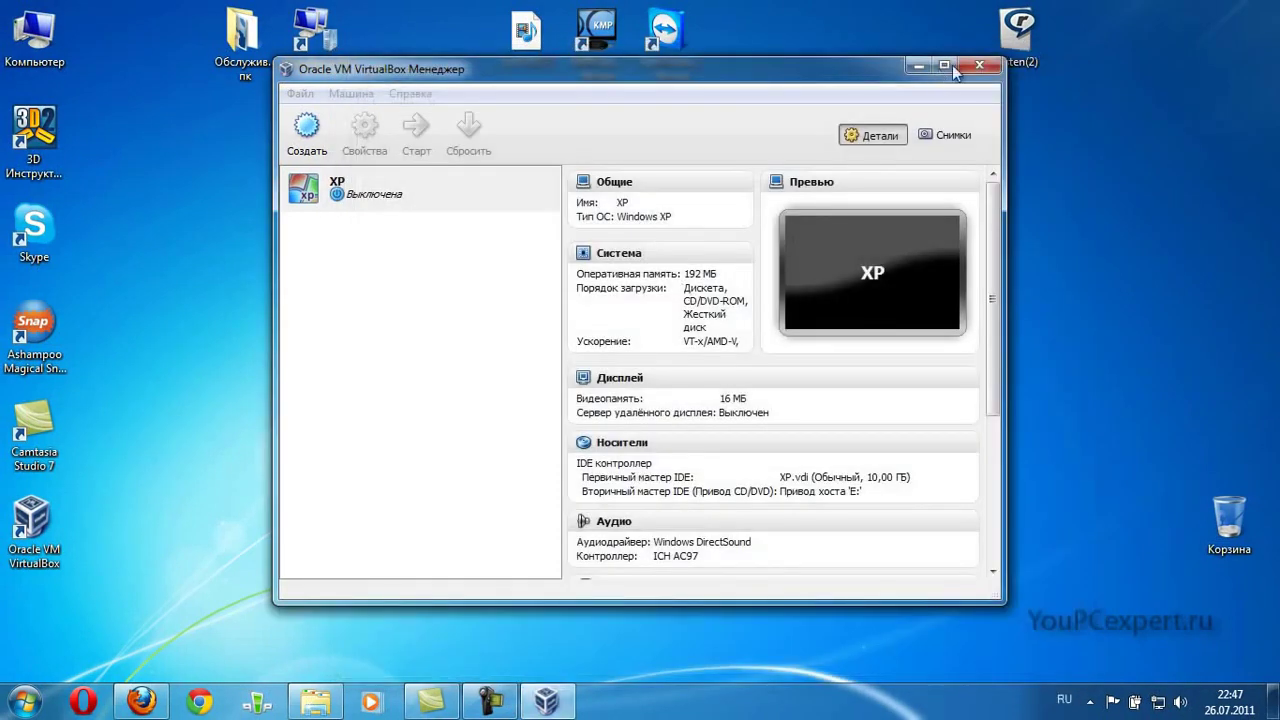
- Relaunch VirtualBox Manager from the desktop icon and start the XP machine with Старт
click(1065, 68)
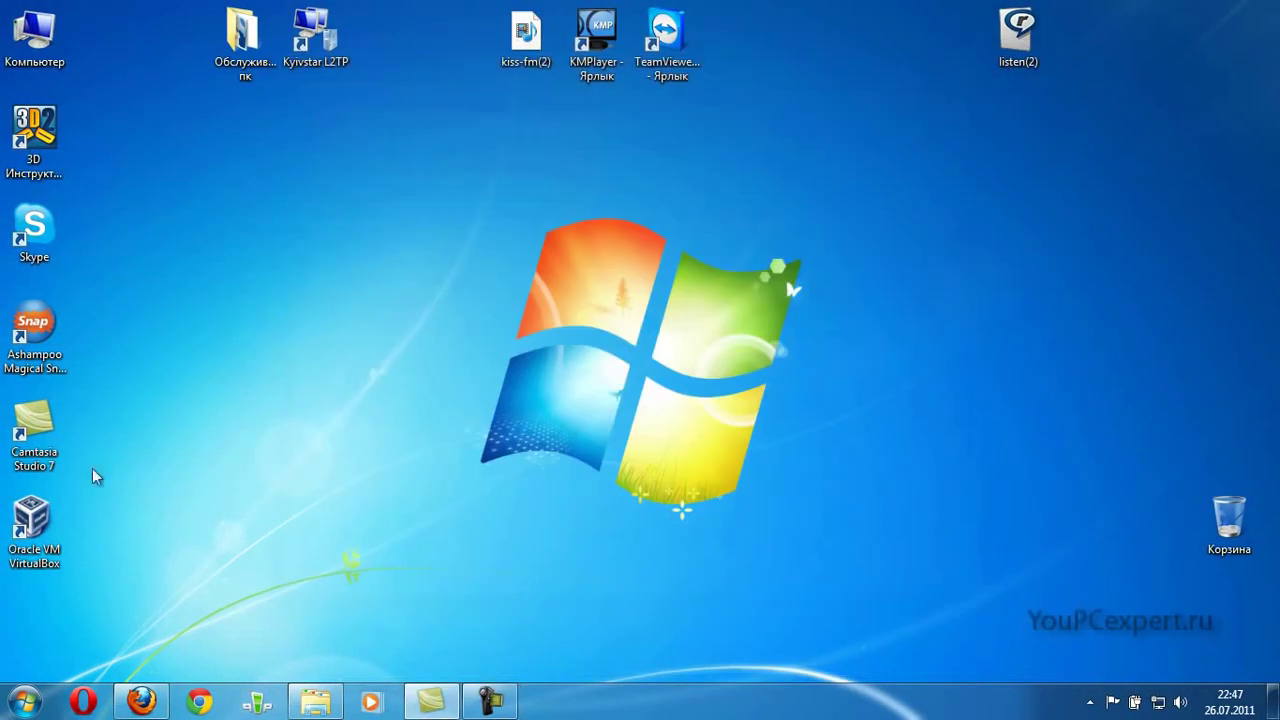
double_click(42, 525)
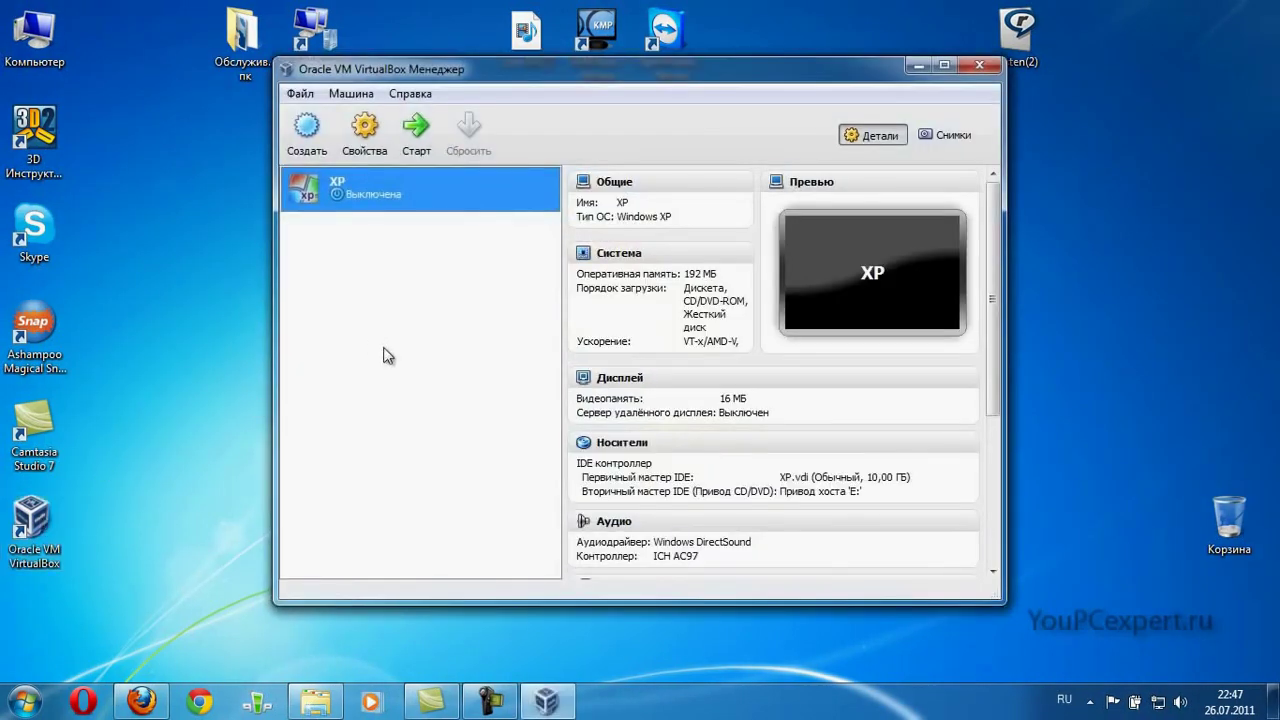
click(416, 128)
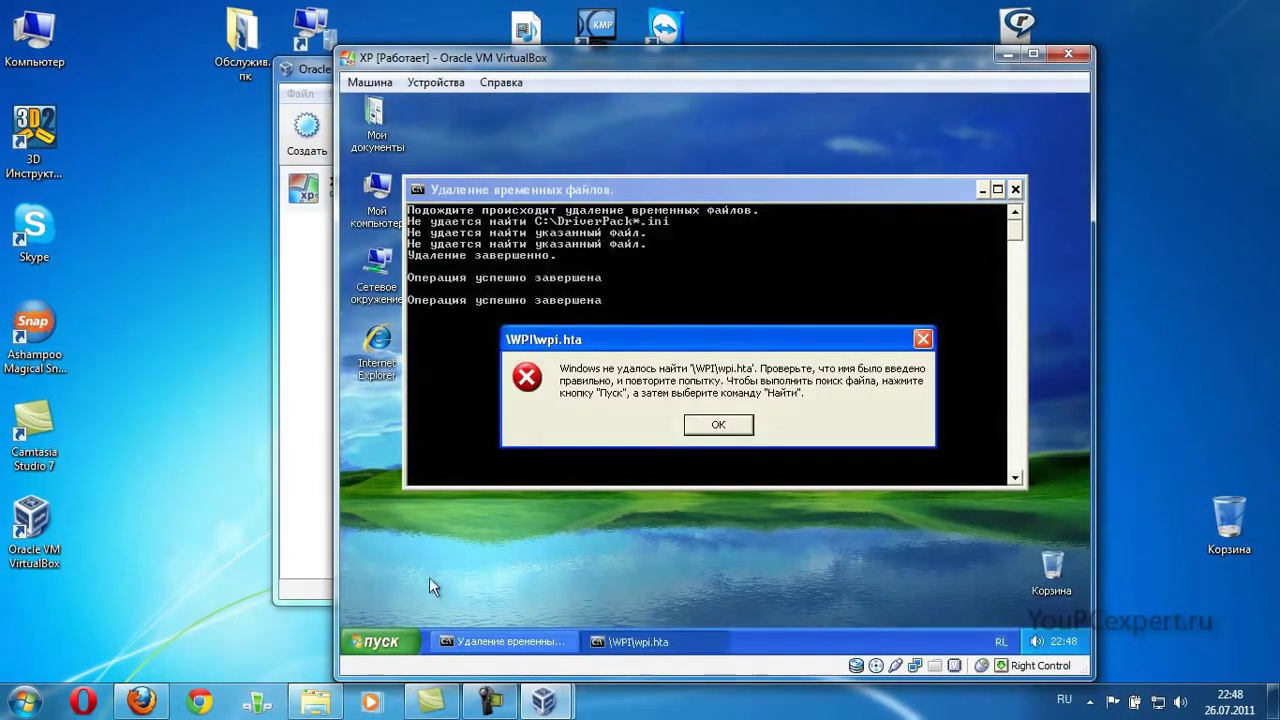
- Dismiss the missing \WPI\wpi.hta error and reposition the XP machine window
click(718, 424)
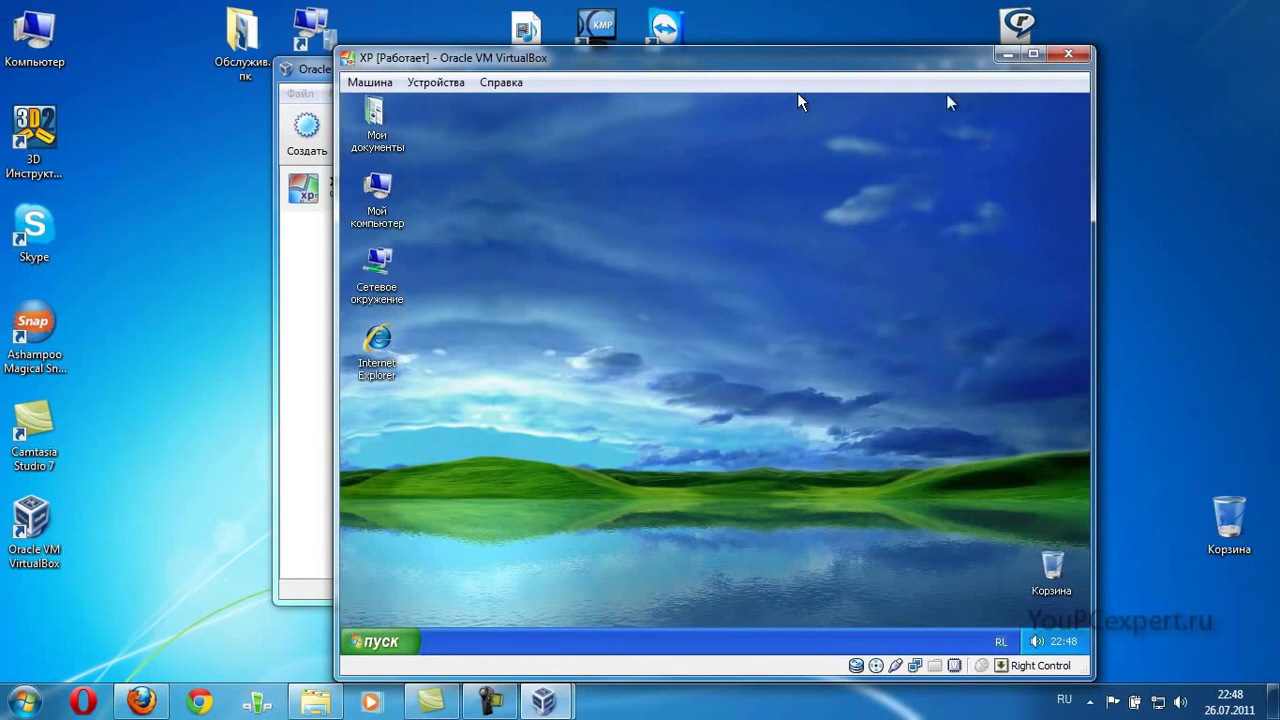
drag(901, 70, 929, 27)
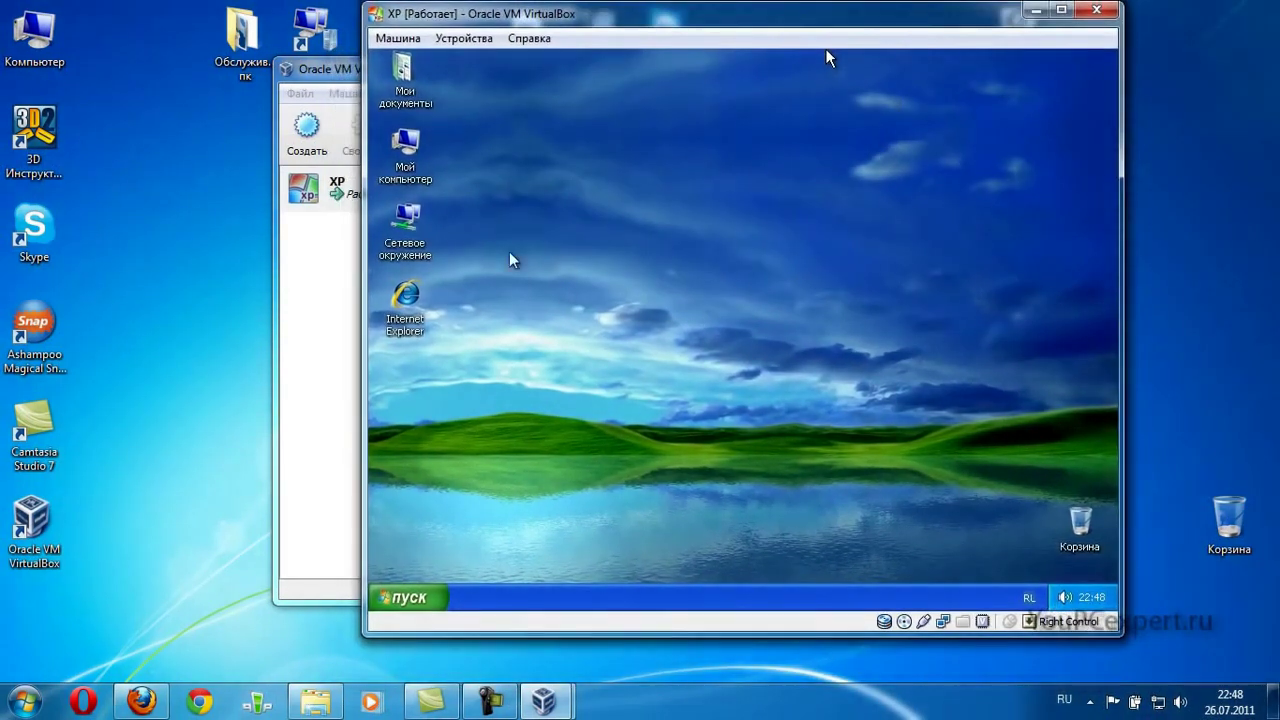
click(195, 315)
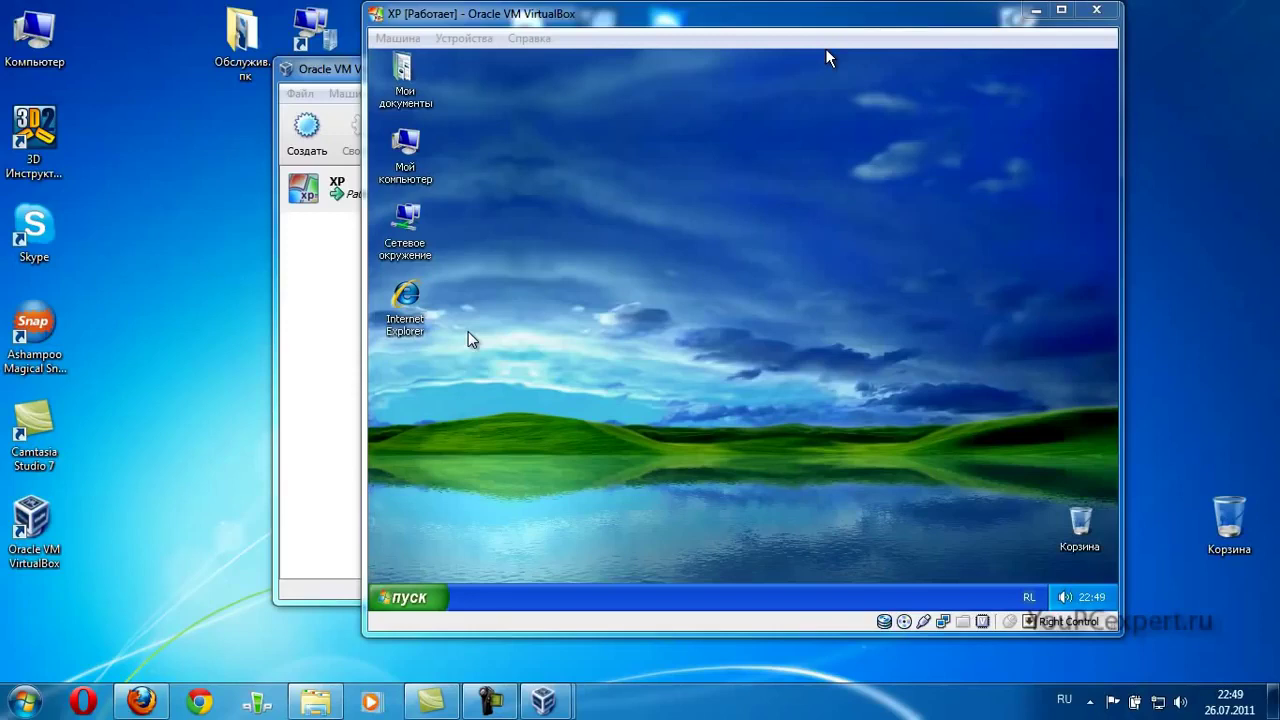
drag(572, 14, 494, 40)
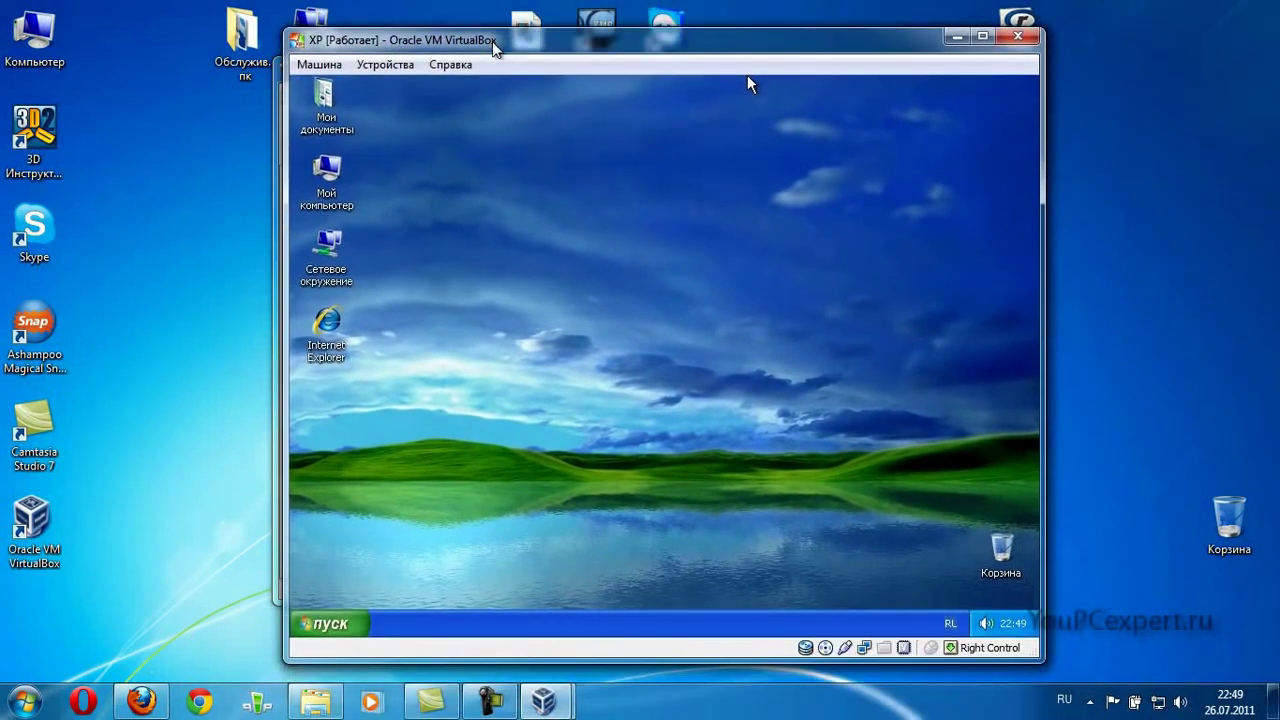